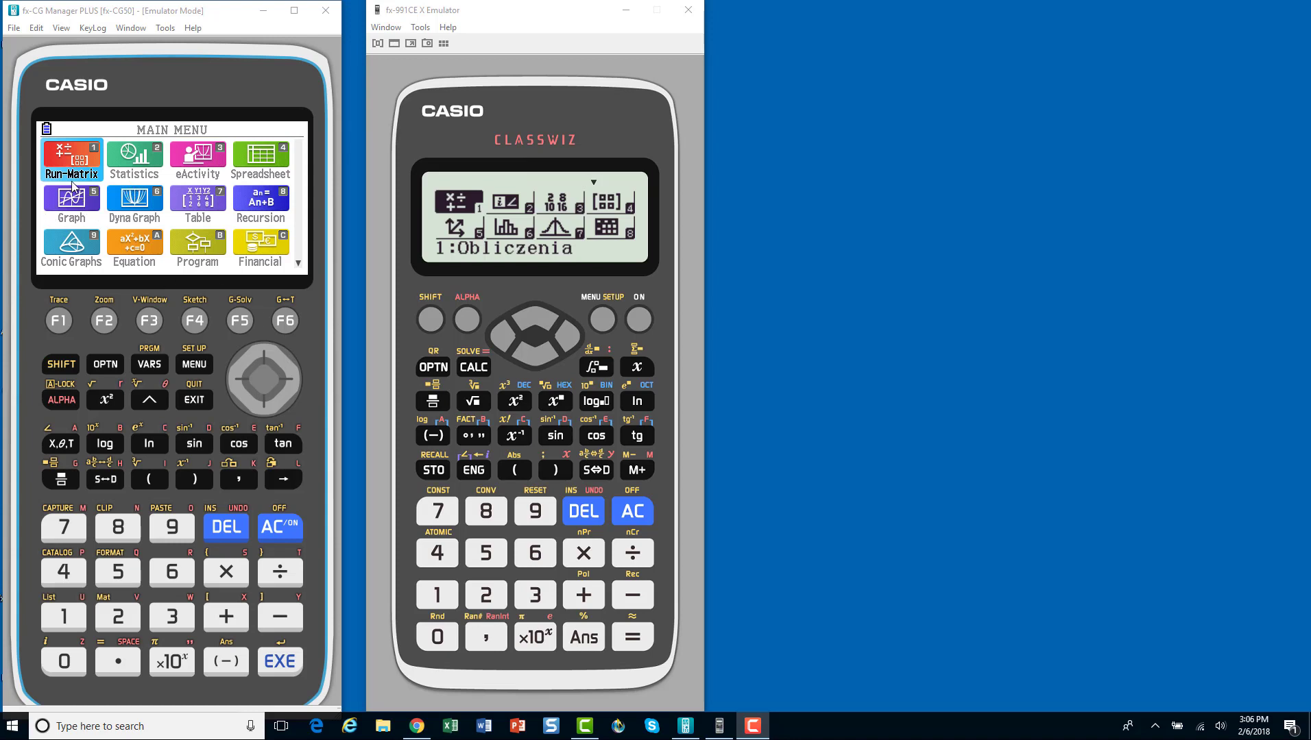
# Open the Graph application on the fx-CG50 and define Y1 as 3x²−2x−4.
pyautogui.click(268, 409)
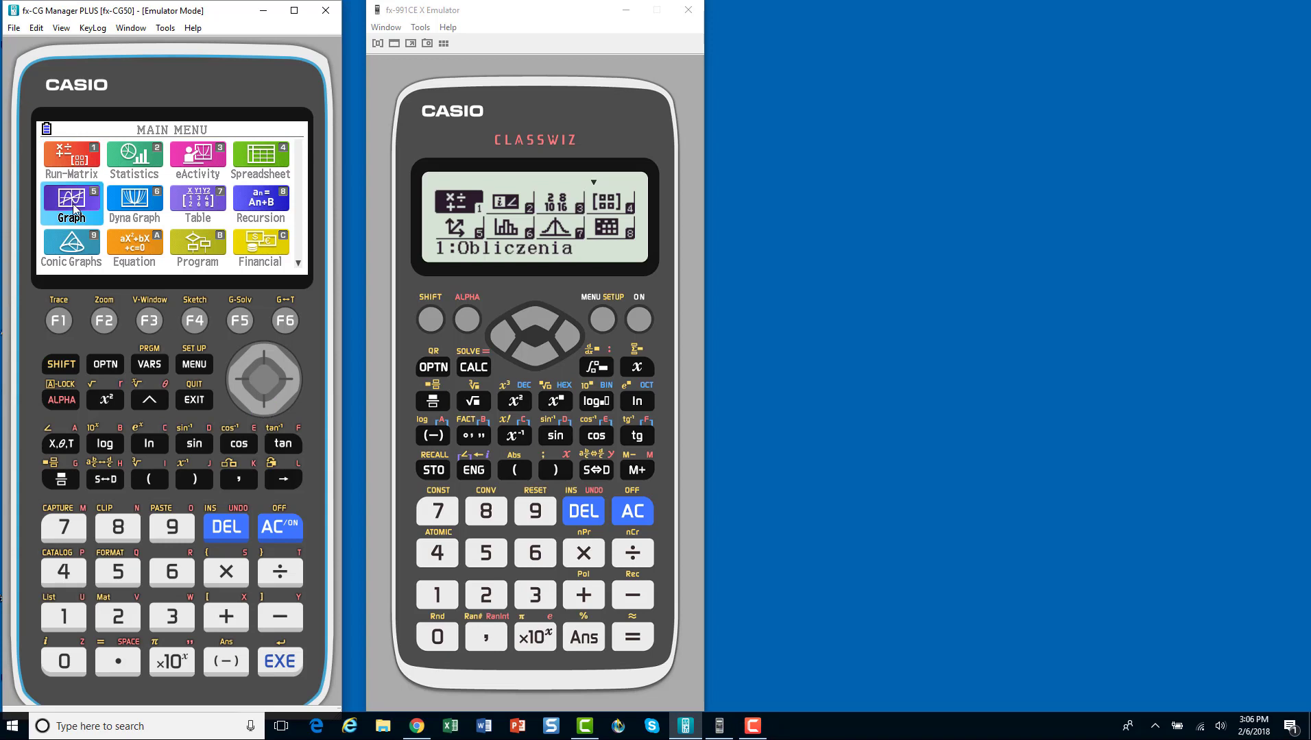
pyautogui.click(286, 662)
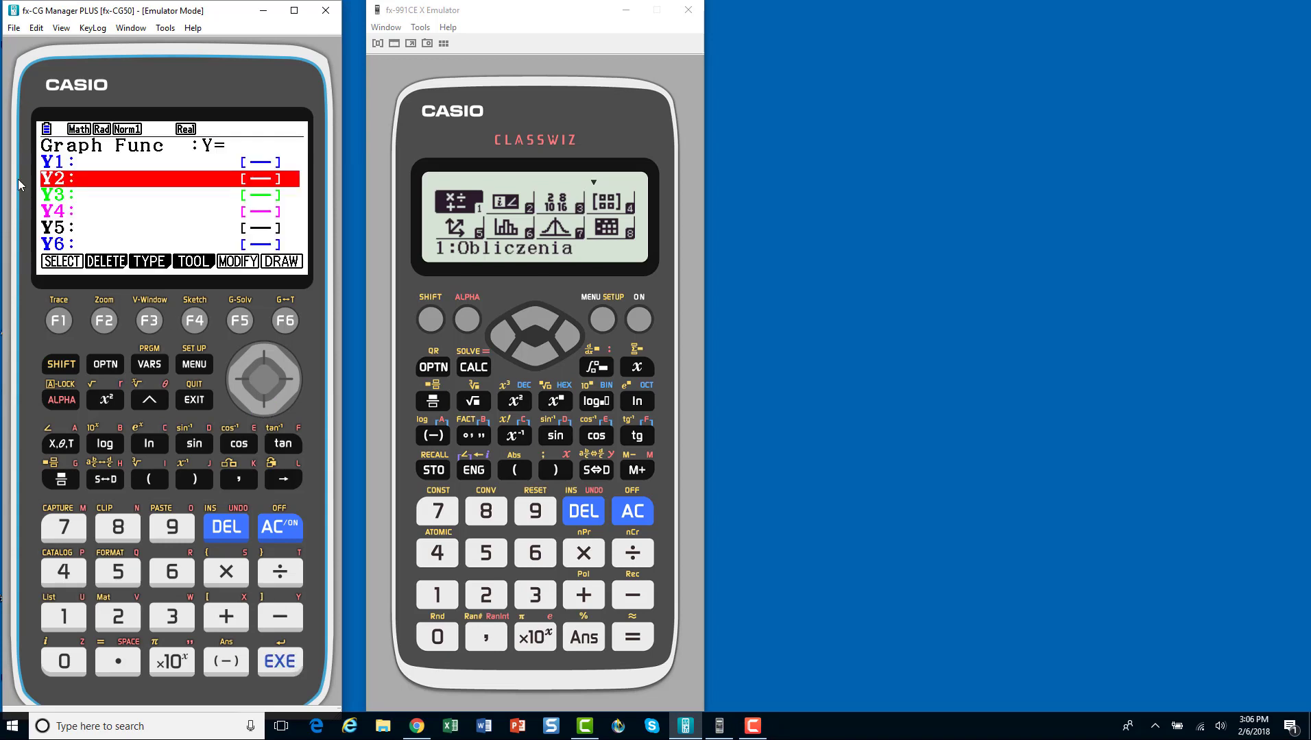
pyautogui.click(264, 353)
pyautogui.click(172, 619)
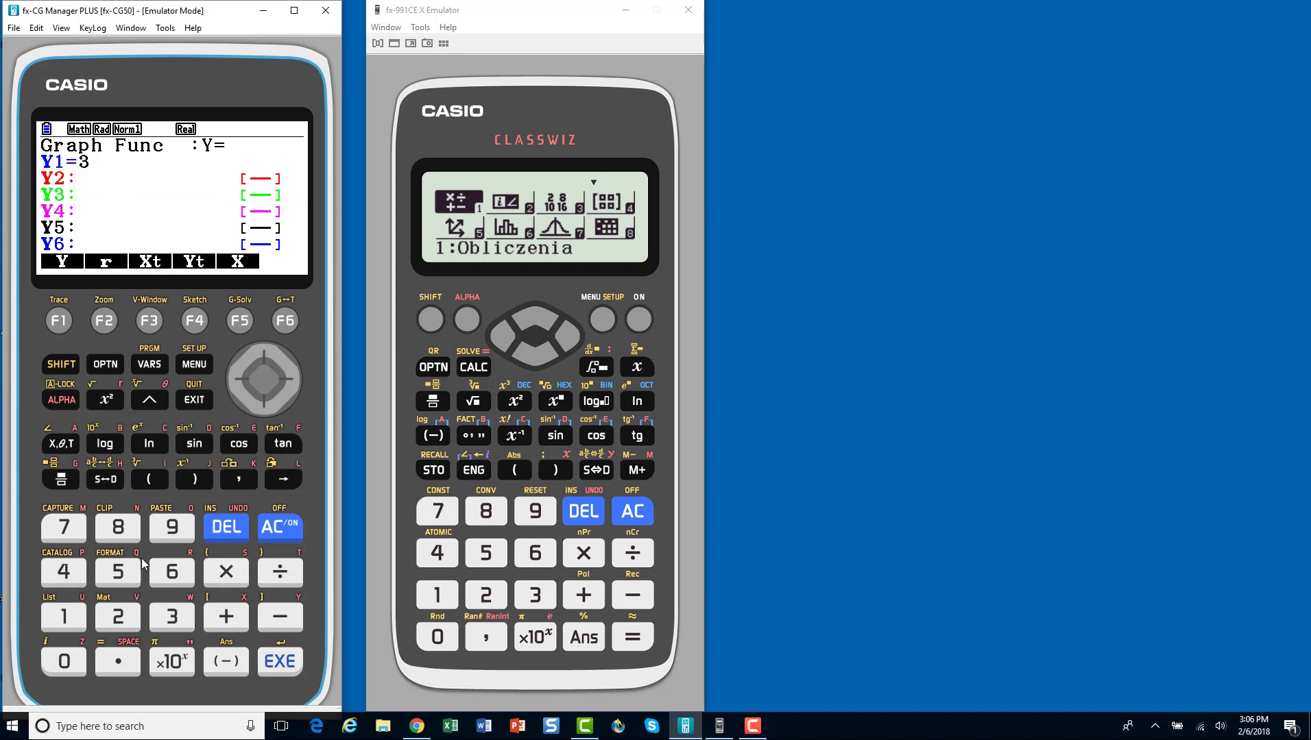
pyautogui.click(71, 444)
pyautogui.click(104, 403)
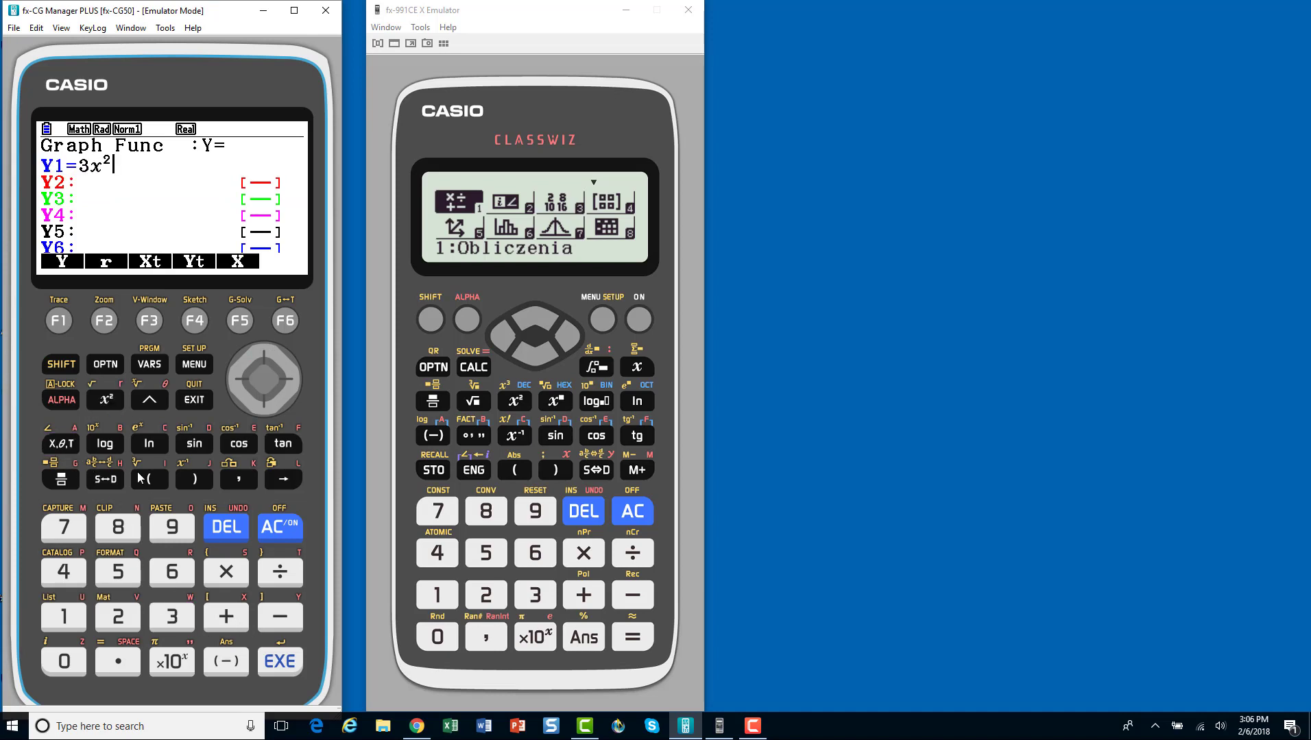
pyautogui.click(281, 619)
pyautogui.click(118, 617)
pyautogui.click(68, 445)
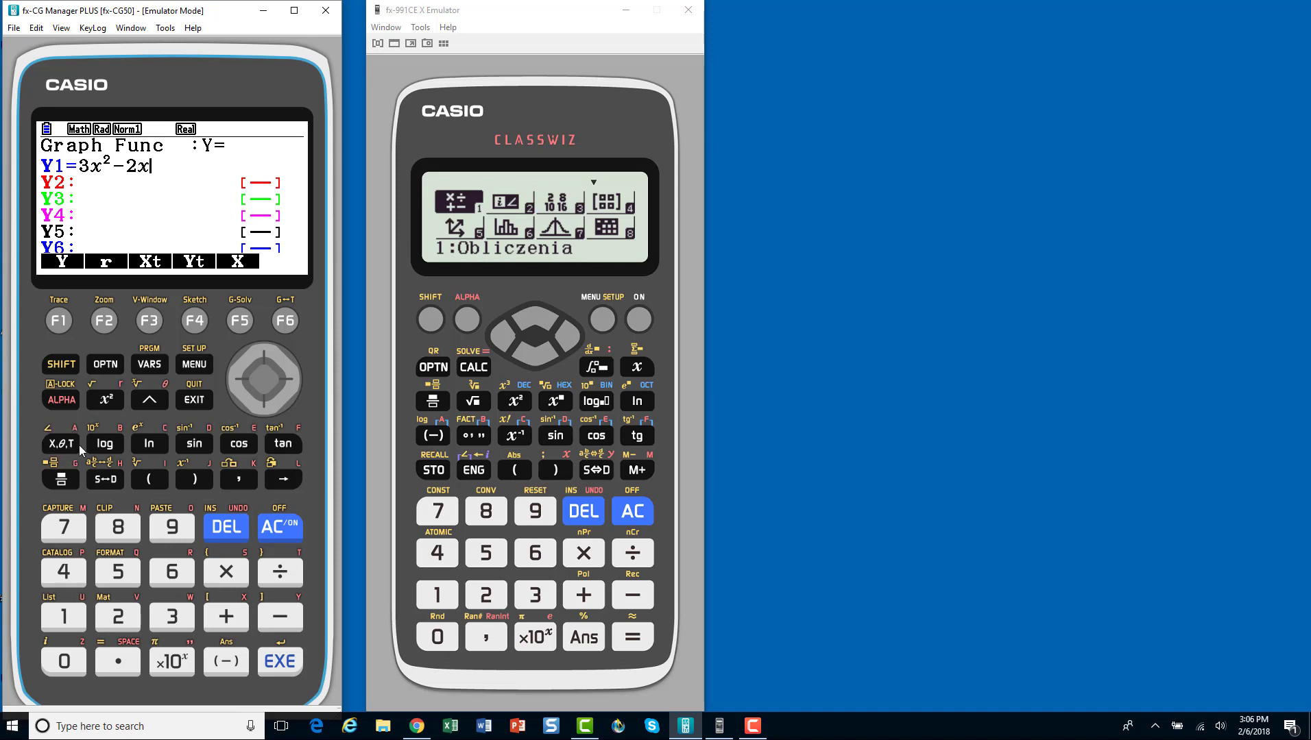
pyautogui.click(284, 617)
pyautogui.click(63, 573)
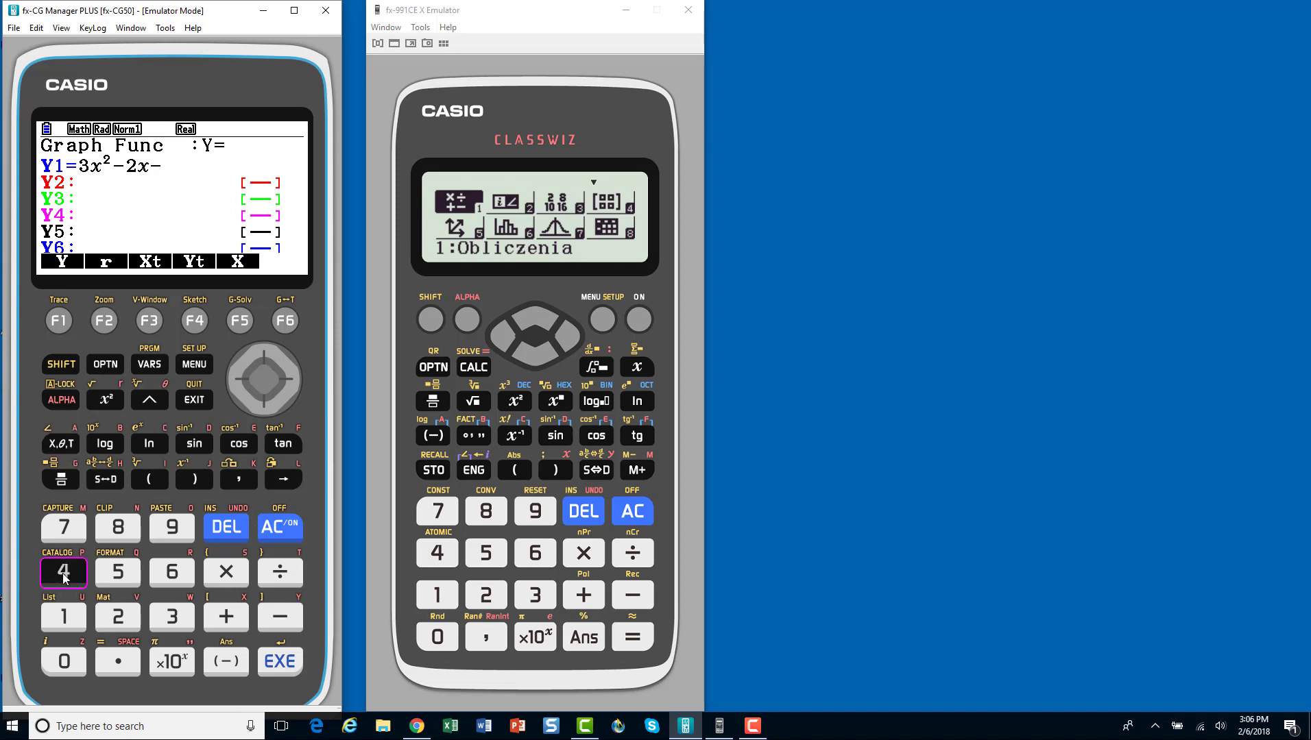
pyautogui.click(280, 662)
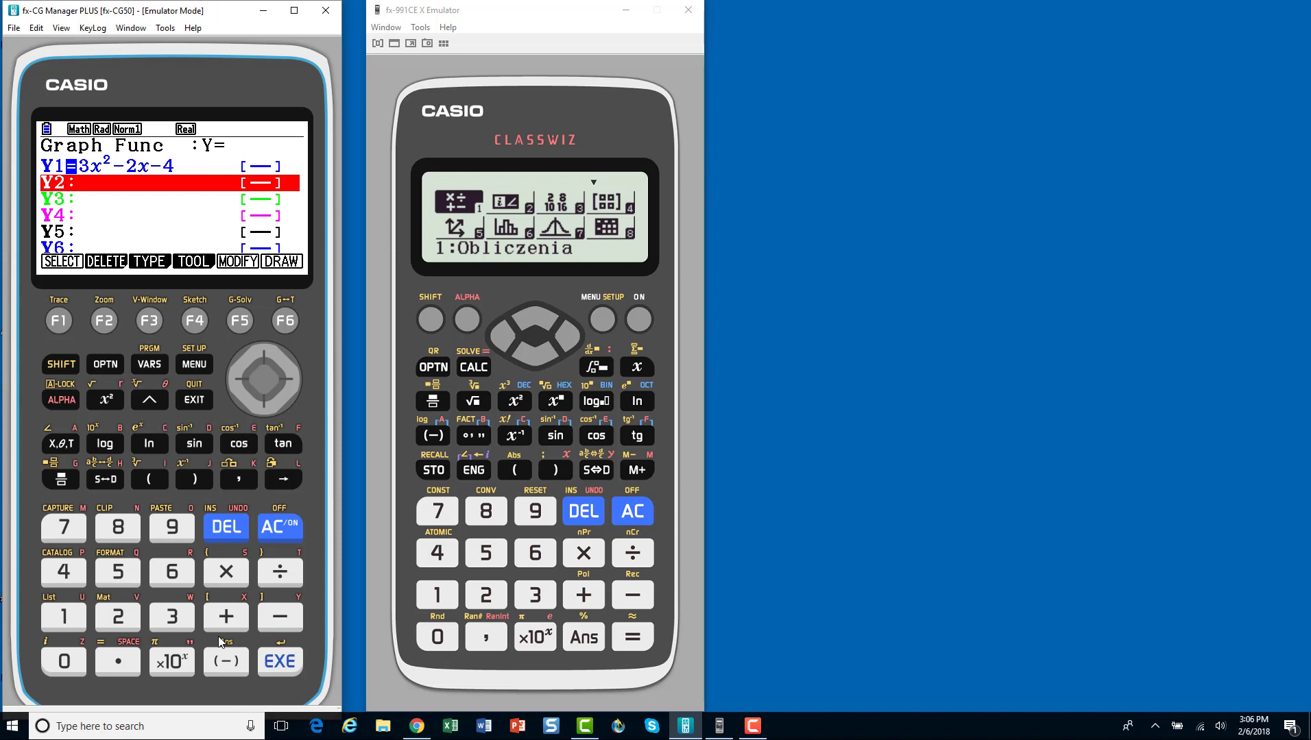
# Define Y2 as −2x²+x+2 and draw the graphs of both functions.
pyautogui.click(223, 665)
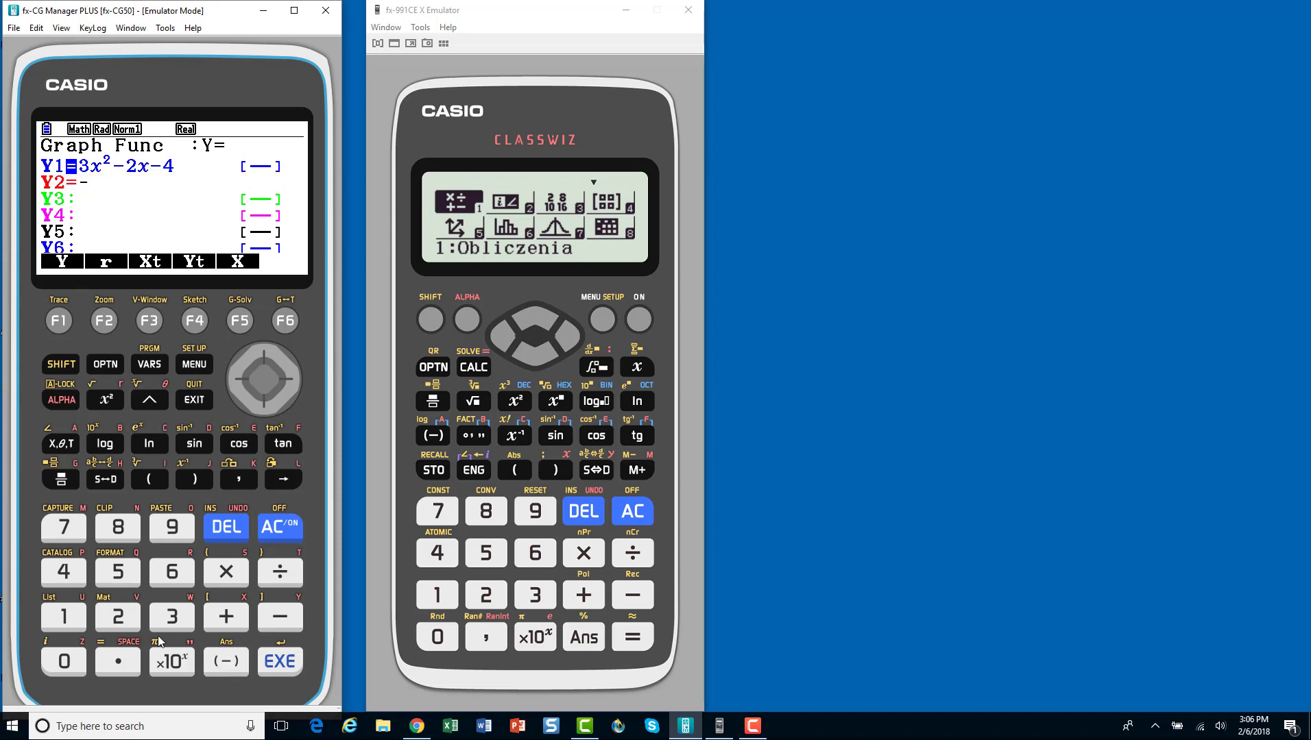
pyautogui.click(117, 621)
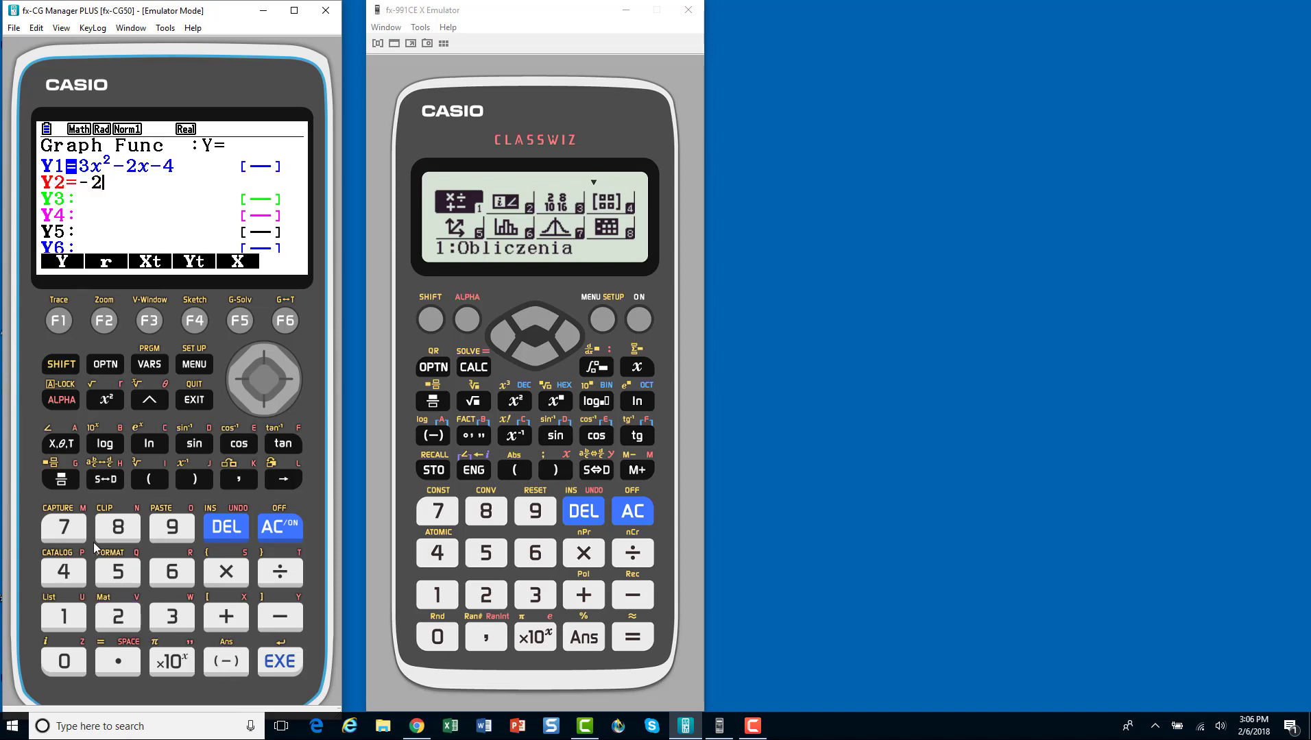
pyautogui.click(61, 444)
pyautogui.click(106, 401)
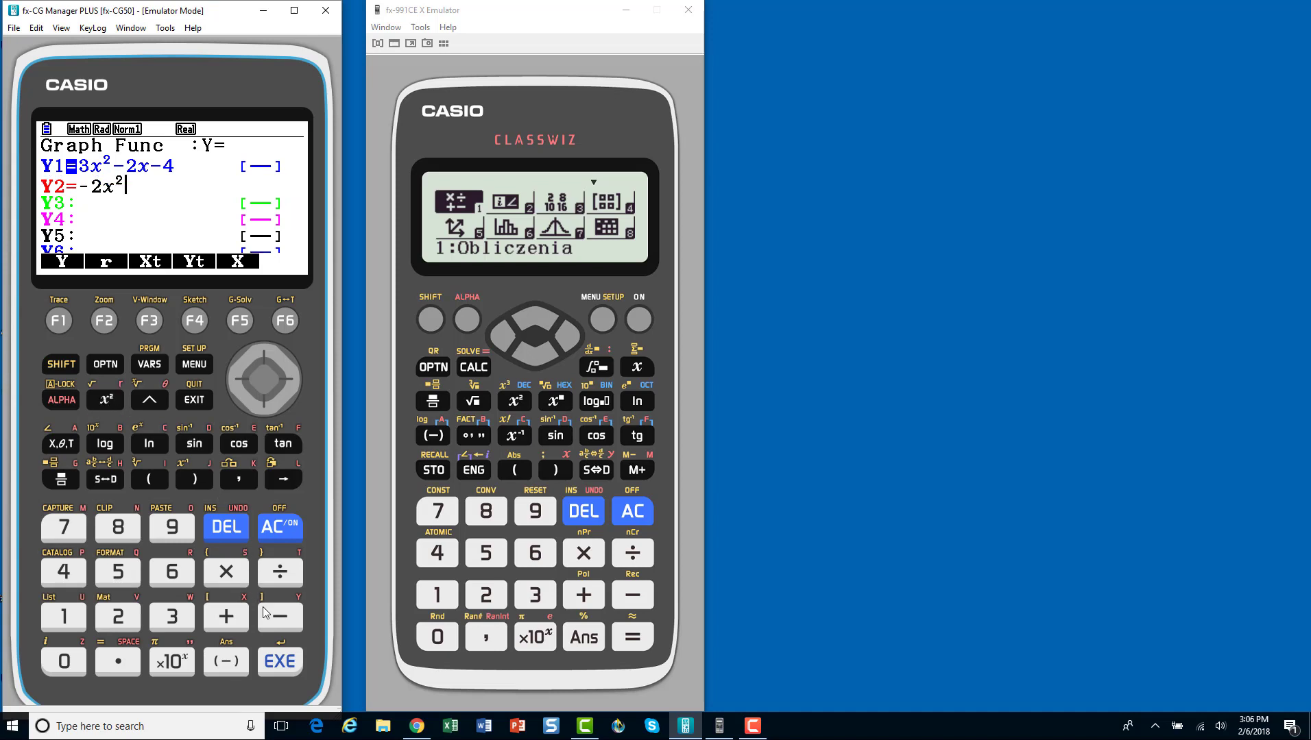
pyautogui.click(225, 617)
pyautogui.click(65, 446)
pyautogui.click(225, 617)
pyautogui.click(118, 617)
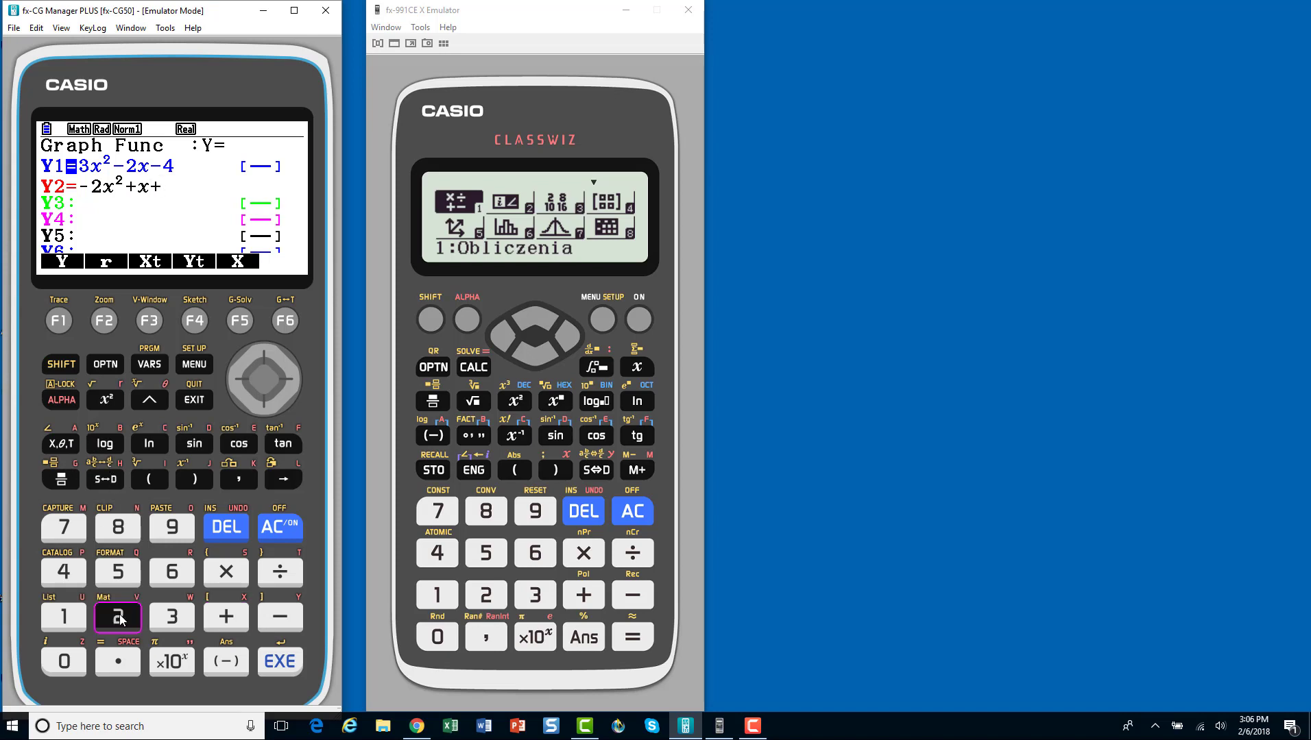
pyautogui.click(280, 662)
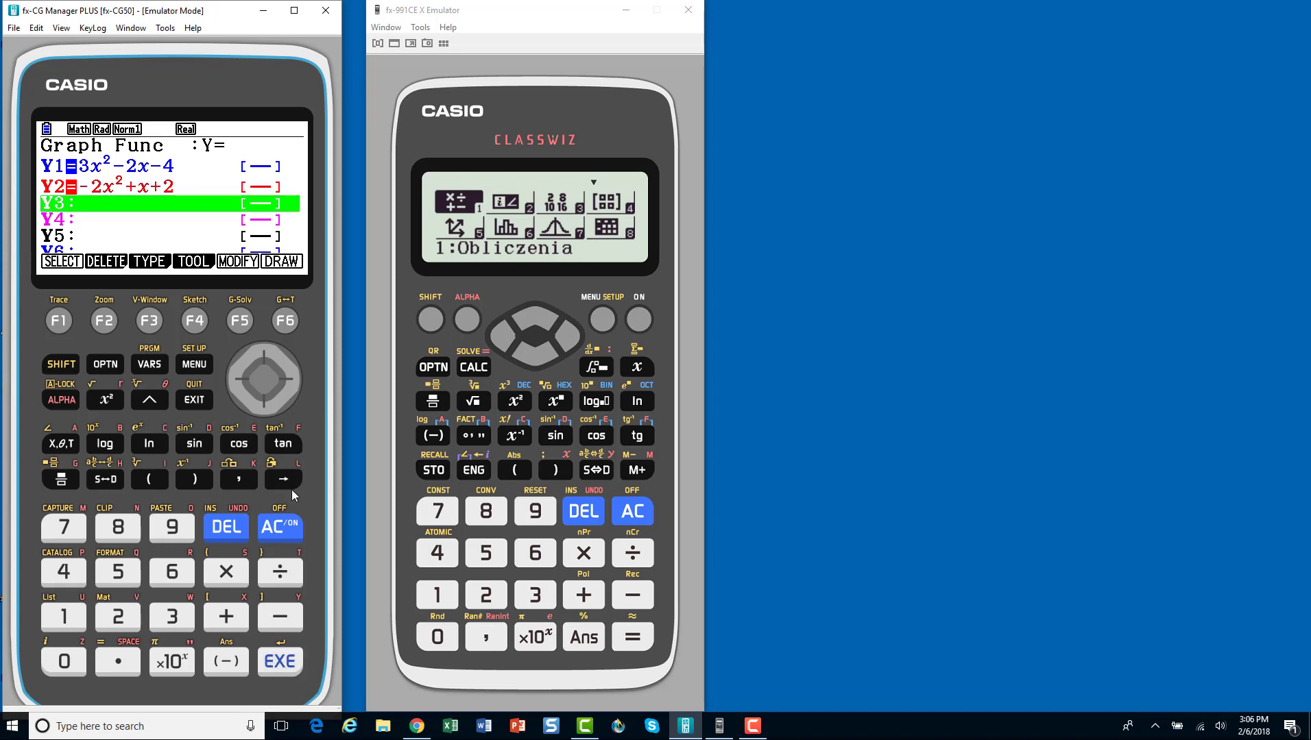
pyautogui.click(286, 321)
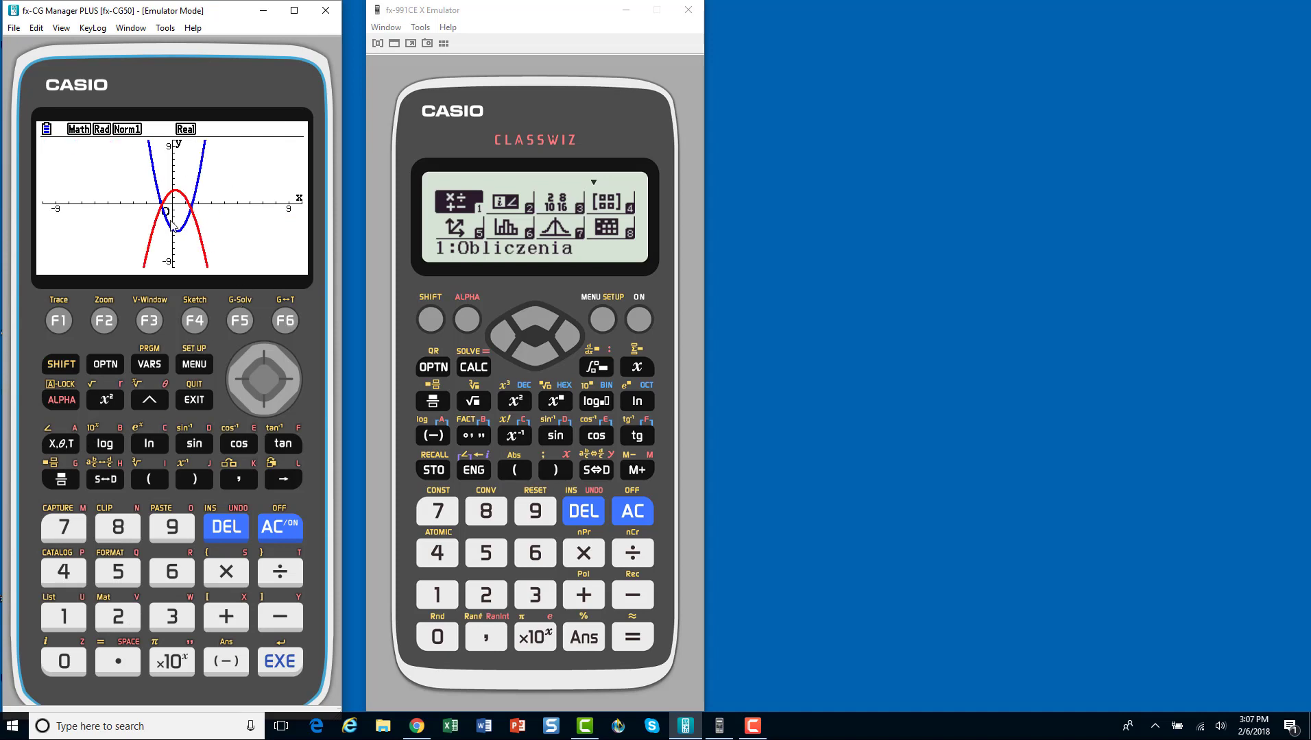
# Open the Table application from the main menu and generate the value table for Y1 and Y2.
pyautogui.click(196, 365)
pyautogui.click(290, 382)
pyautogui.click(290, 382)
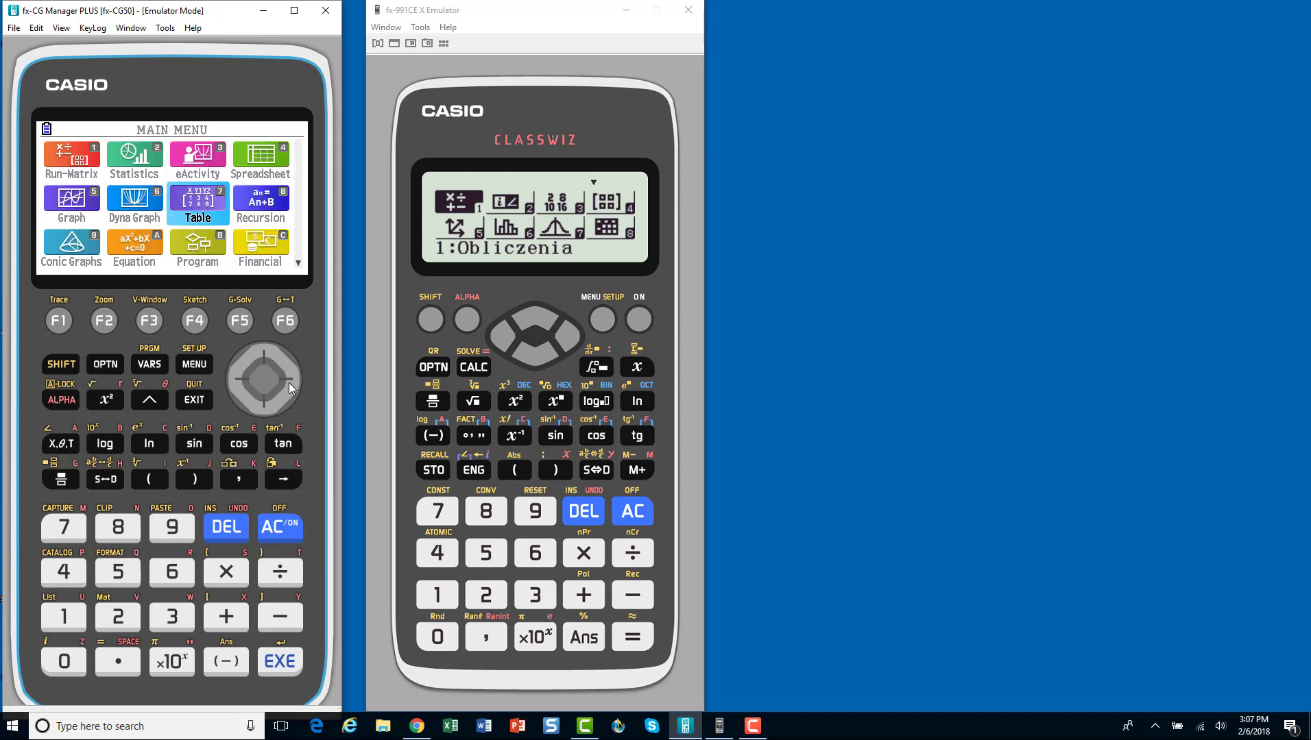
pyautogui.click(279, 661)
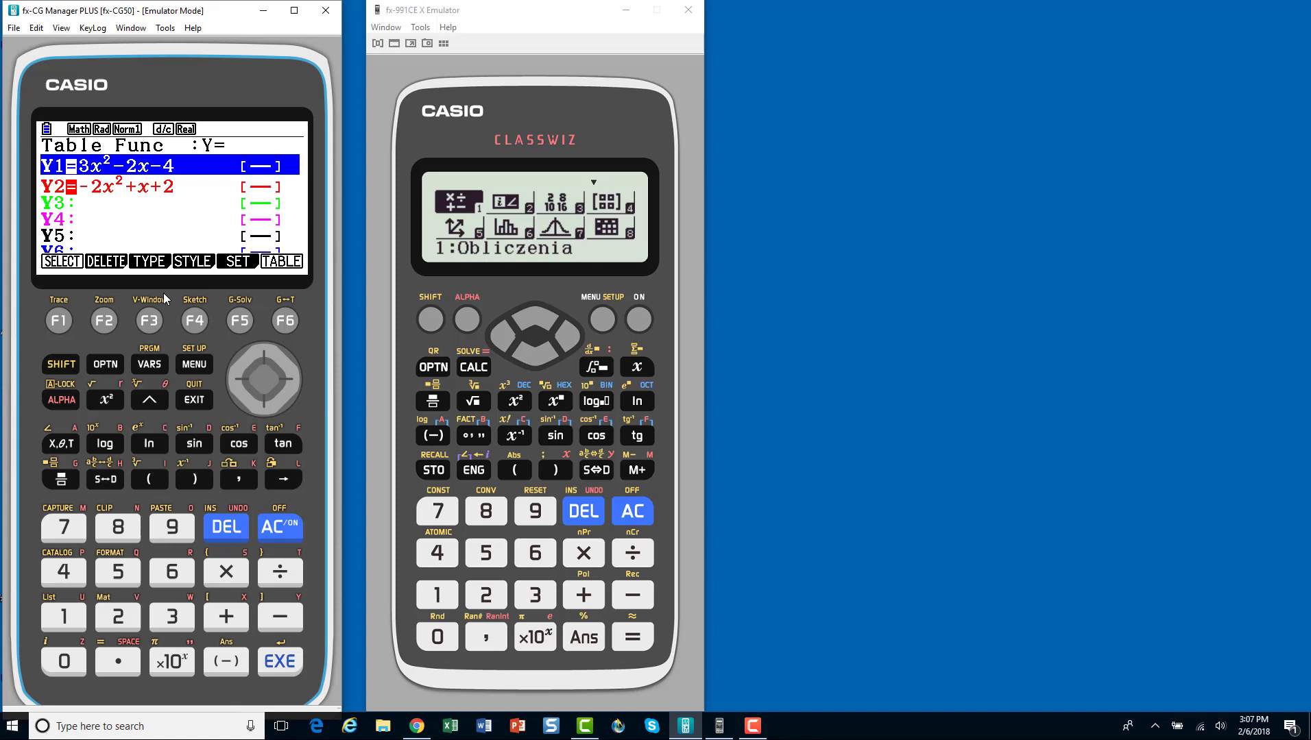
pyautogui.click(284, 320)
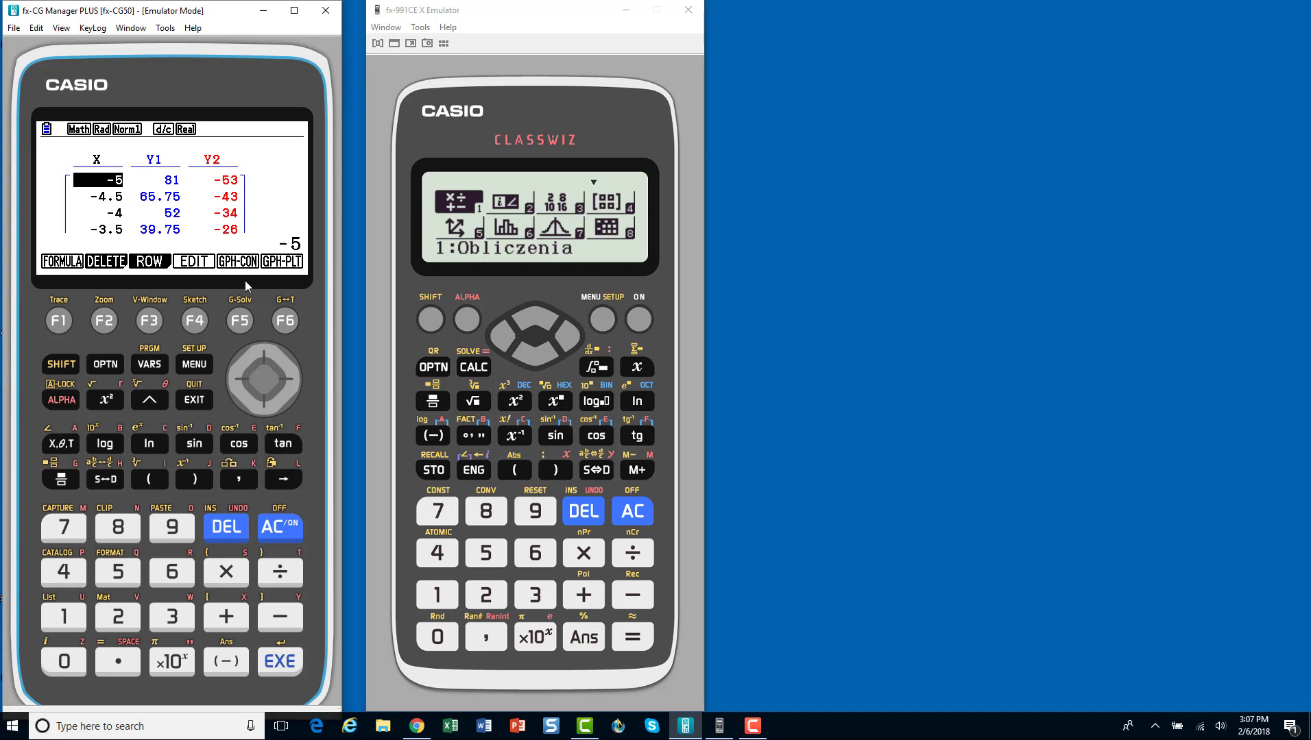
# Examine the Y1 and Y2 values for x from −5 to 5, and return to the table's first row.
pyautogui.press('Down')
pyautogui.press('Down')
pyautogui.press('Down')
pyautogui.press('Down')
pyautogui.press('Down')
pyautogui.press('Down')
pyautogui.press('Down')
pyautogui.press('Down')
pyautogui.press('Down')
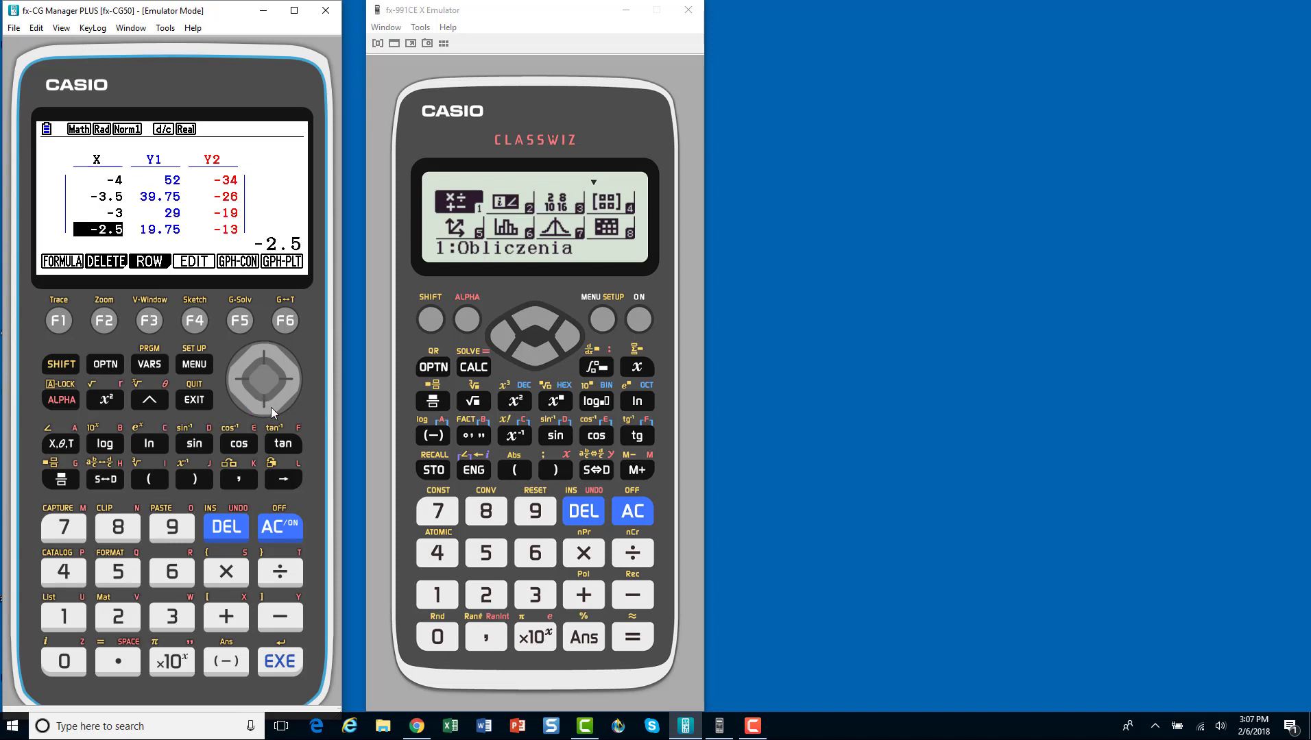
pyautogui.press('Down')
pyautogui.press('Down')
pyautogui.press('Down')
pyautogui.press('Down')
pyautogui.press('Down')
pyautogui.press('Down')
pyautogui.press('Down')
pyautogui.press('Down')
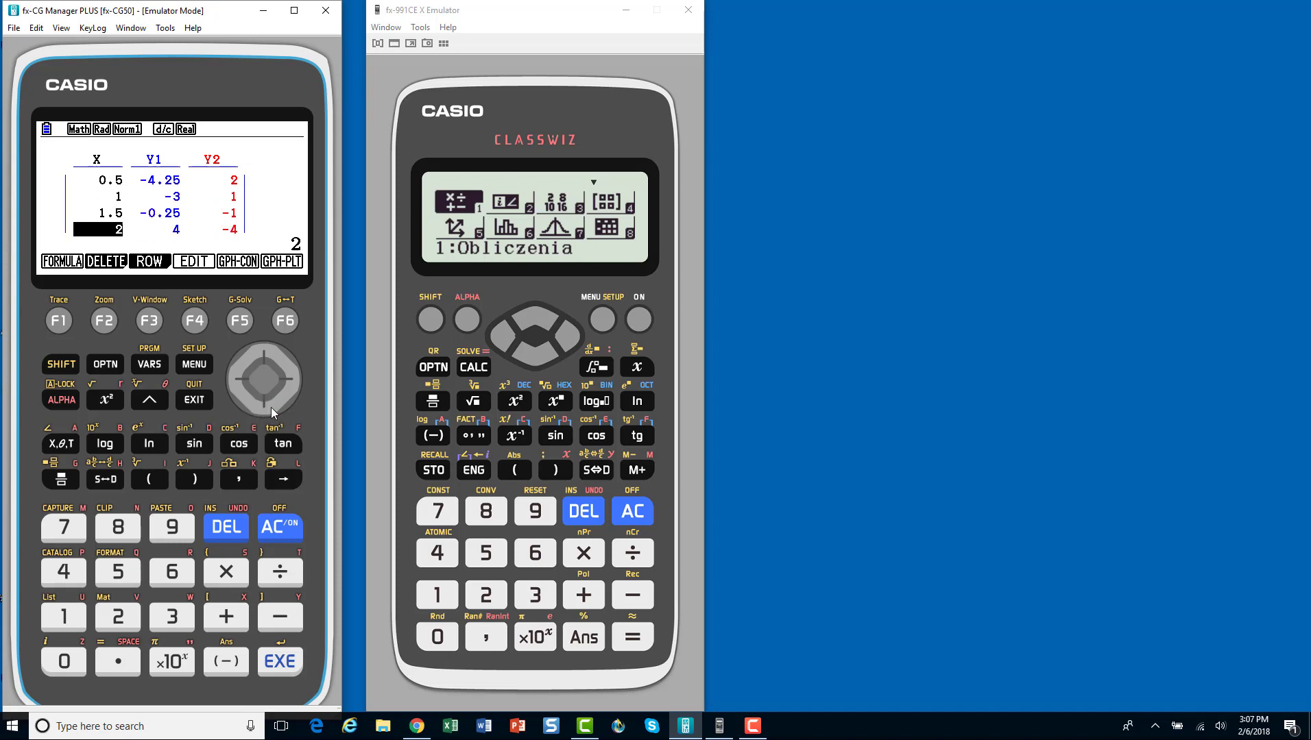
pyautogui.click(270, 408)
pyautogui.click(270, 408)
pyautogui.click(270, 408)
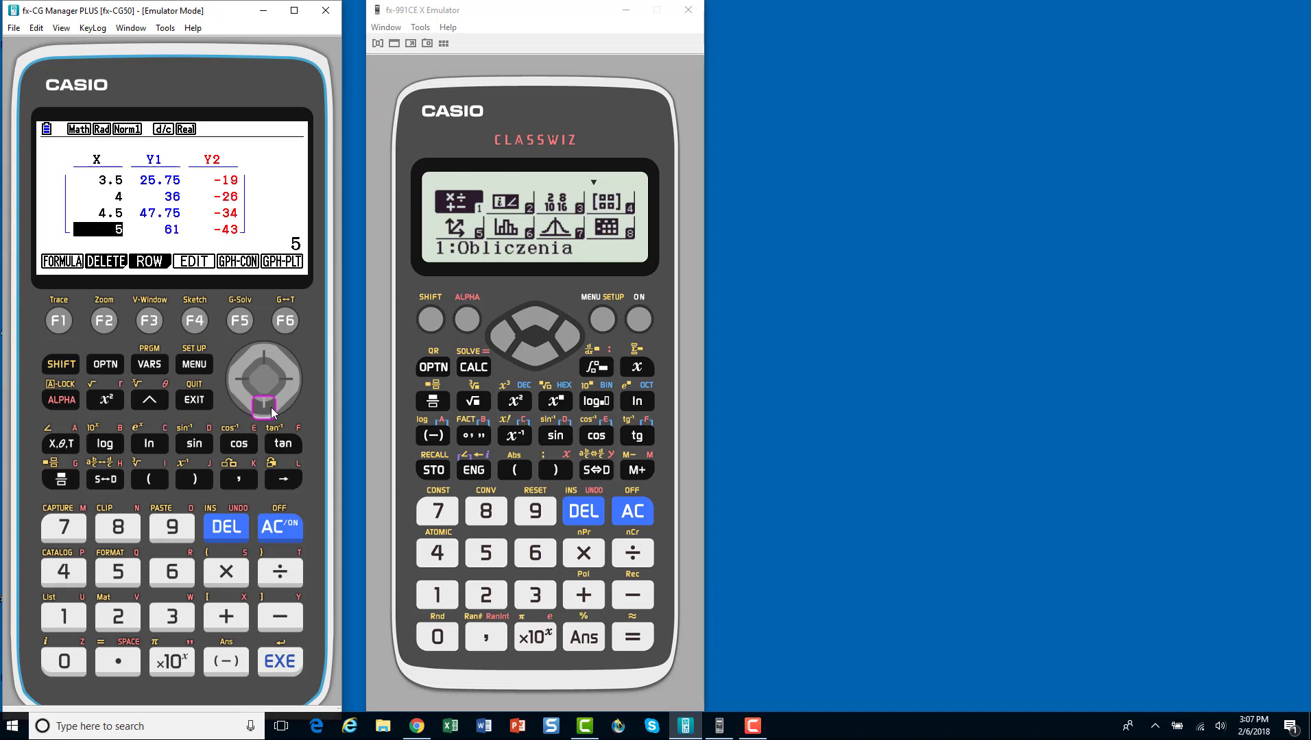
pyautogui.click(272, 353)
pyautogui.click(271, 353)
pyautogui.click(272, 353)
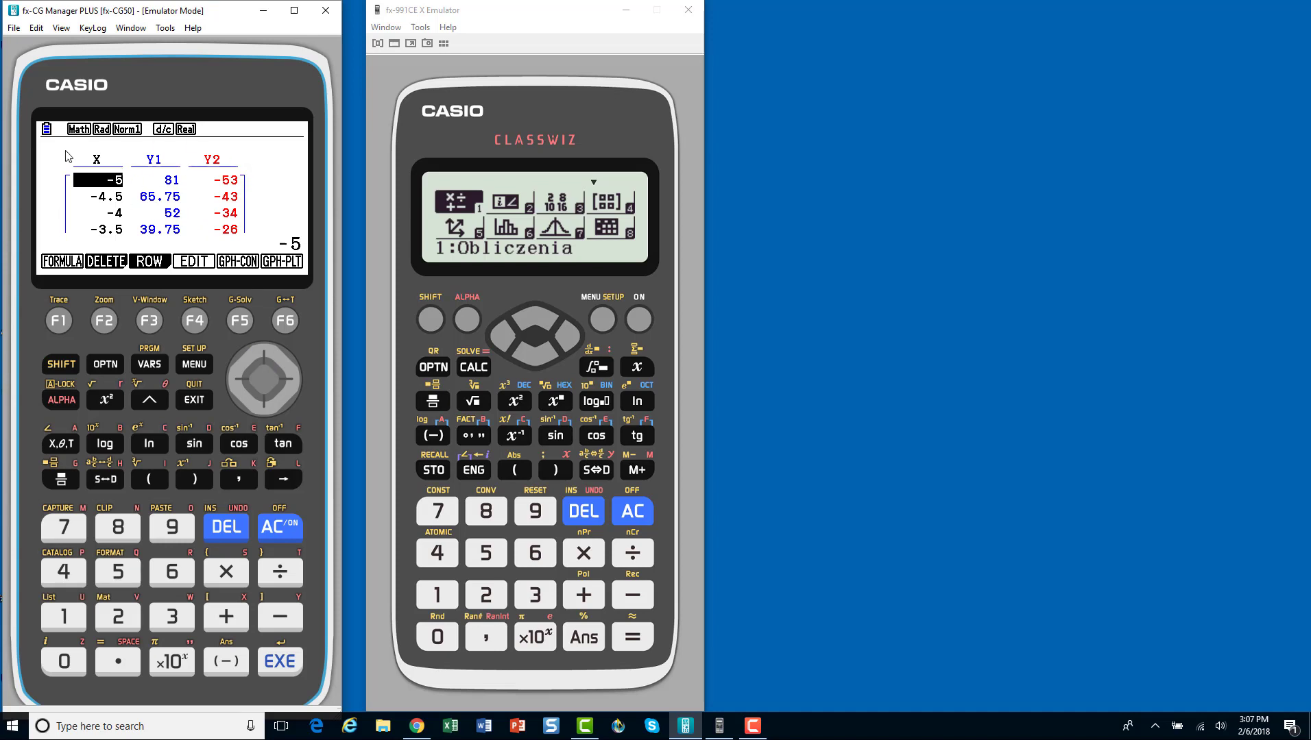
# Return to the Graph application, redraw both functions and bring up the G-Solv graph analysis options.
pyautogui.click(197, 365)
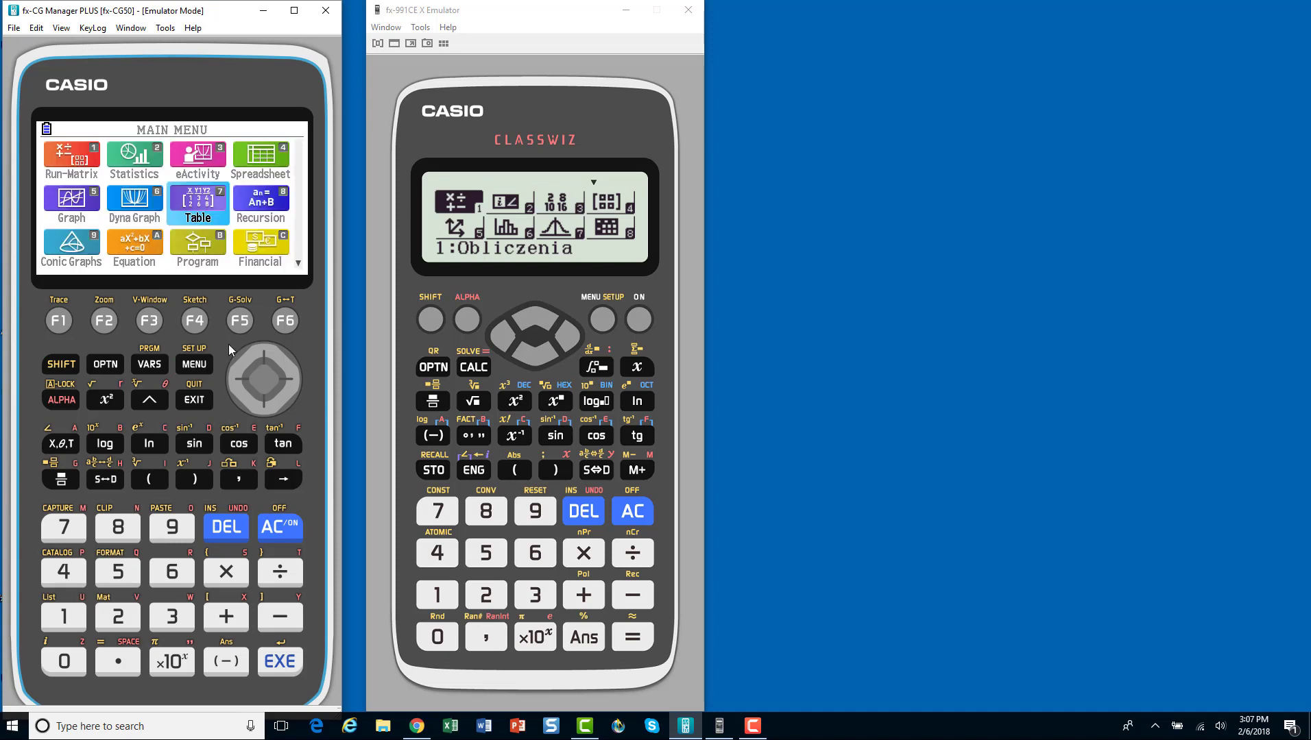
pyautogui.click(236, 382)
pyautogui.click(235, 381)
pyautogui.click(295, 666)
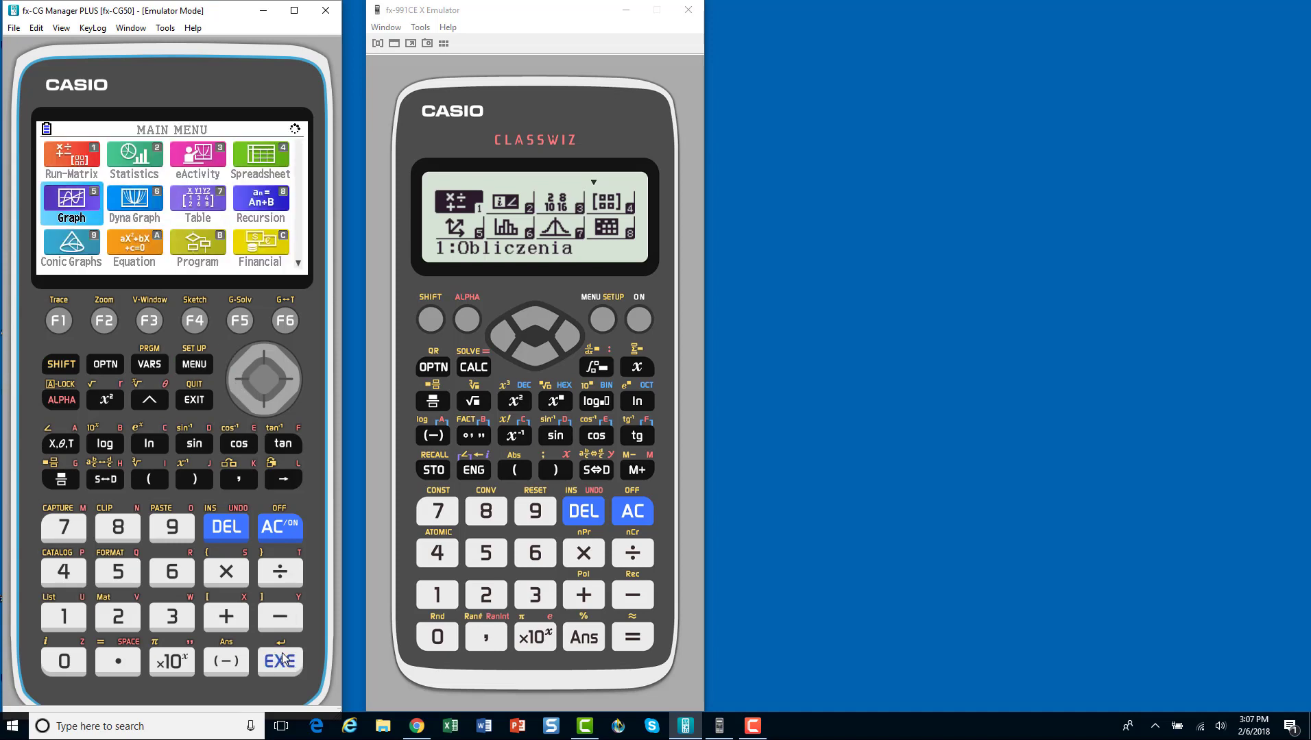
pyautogui.click(282, 322)
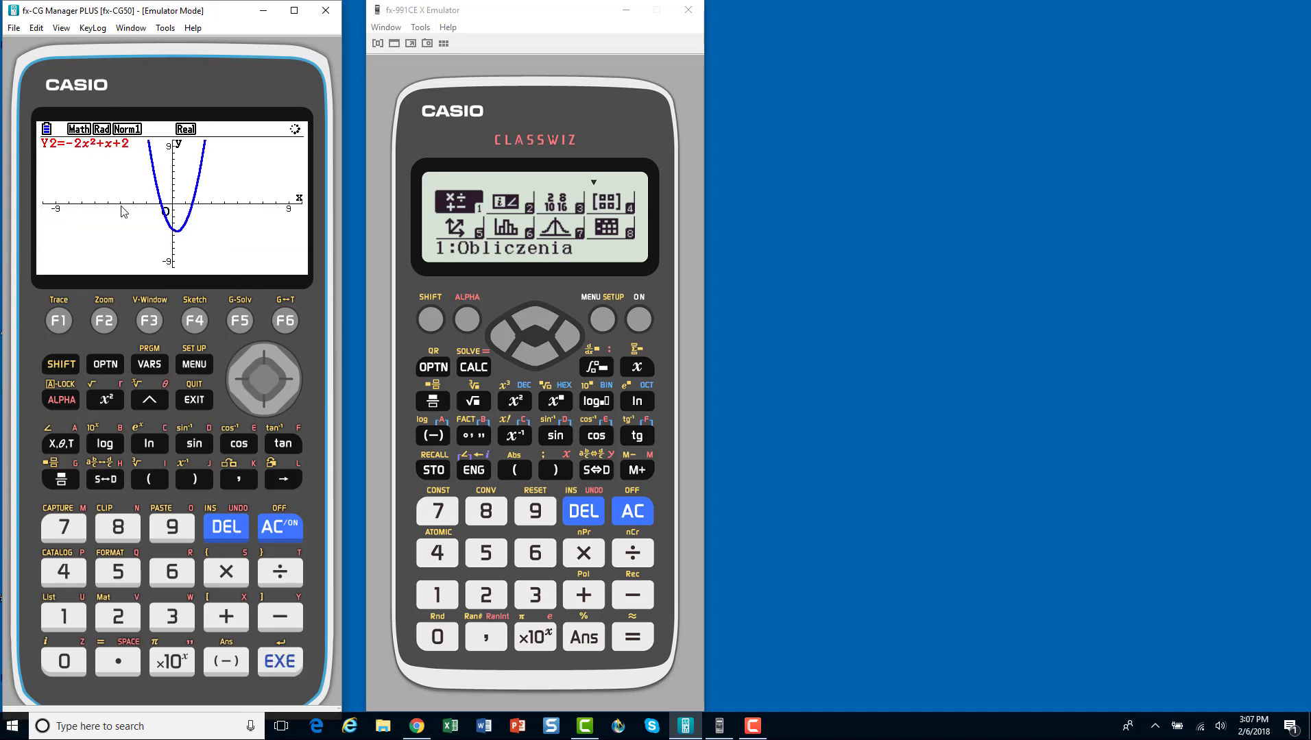
pyautogui.click(253, 321)
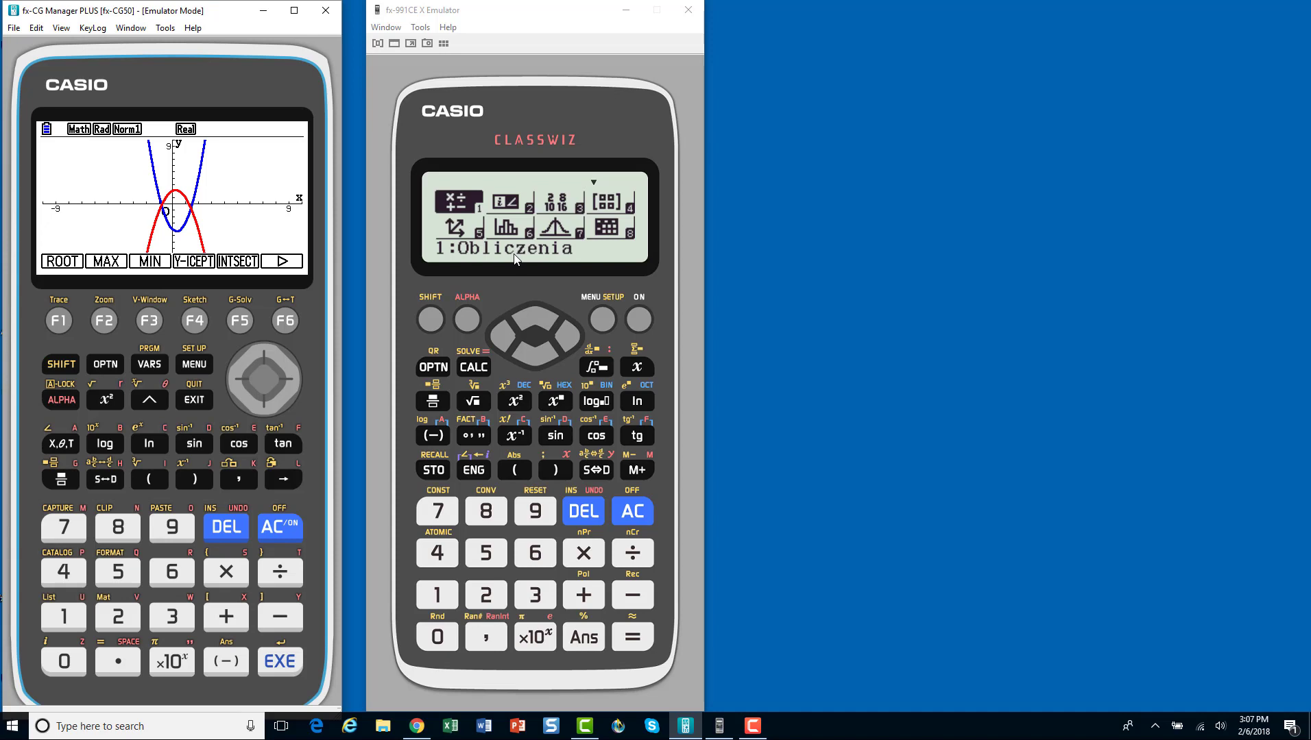
# Switch to the fx-991CE X emulator and open its function table mode (Tabela funkcji).
pyautogui.click(538, 361)
pyautogui.click(538, 360)
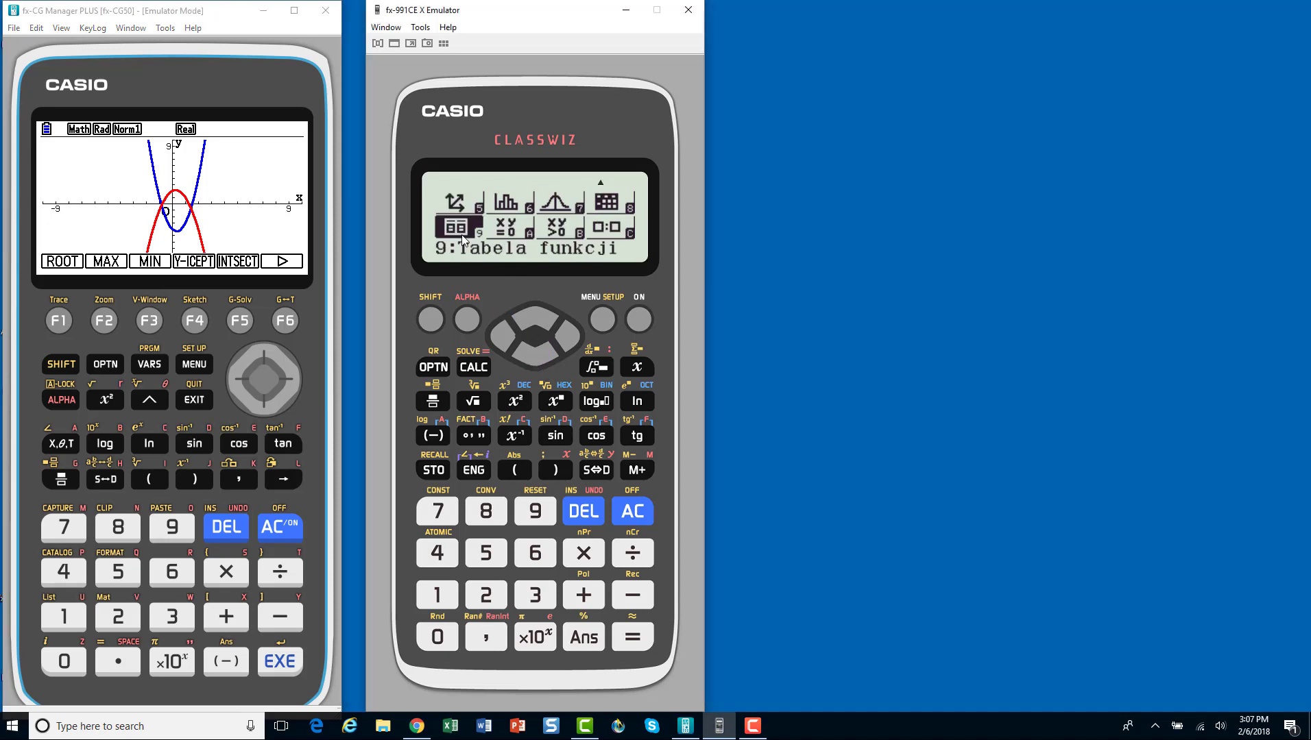
pyautogui.click(636, 640)
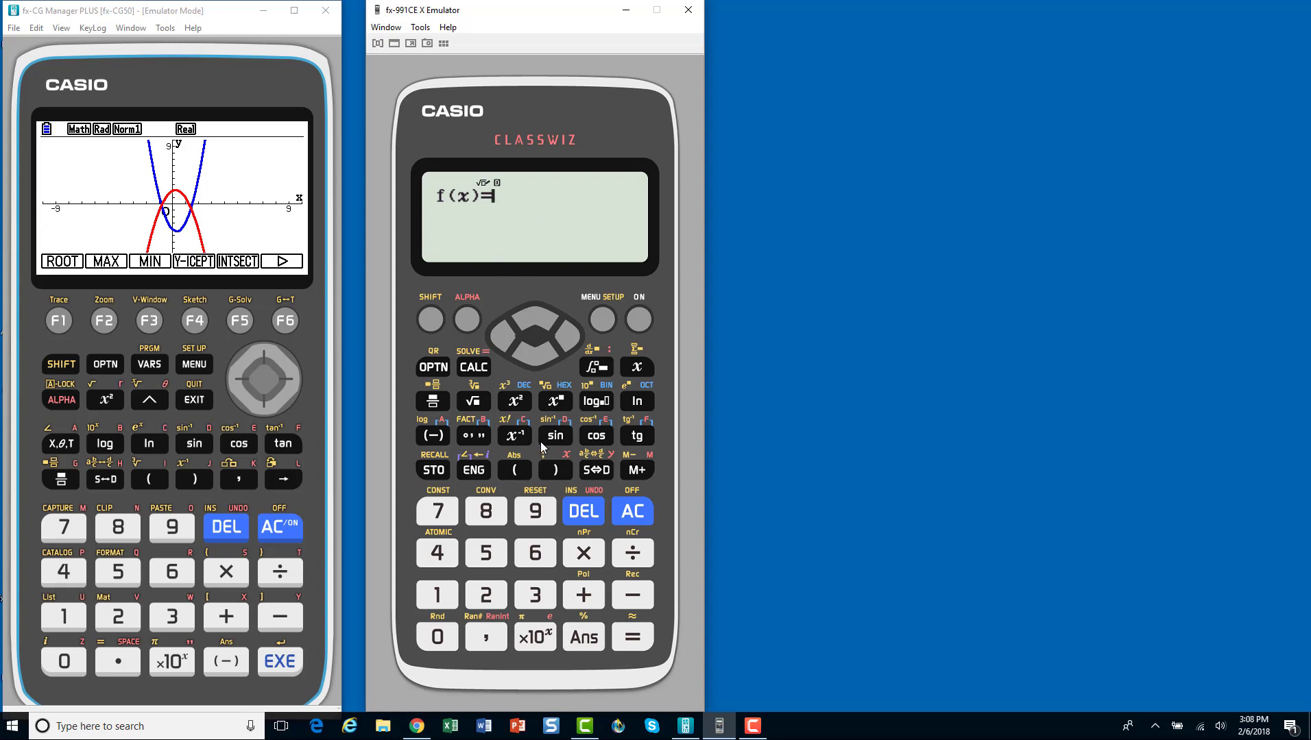
# Define f(x) as 3x²−2x−4 for the function table and proceed to the g(x) entry.
pyautogui.click(545, 598)
pyautogui.click(640, 369)
pyautogui.click(513, 401)
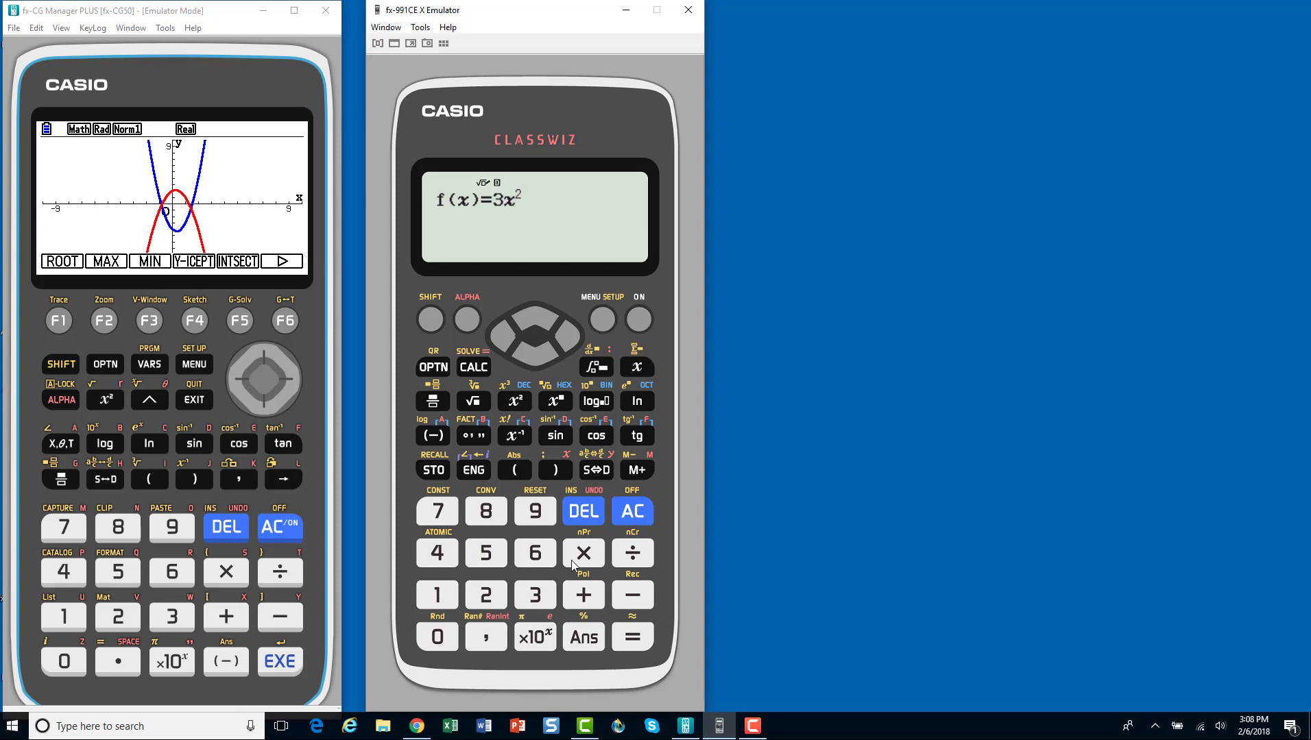
pyautogui.click(625, 598)
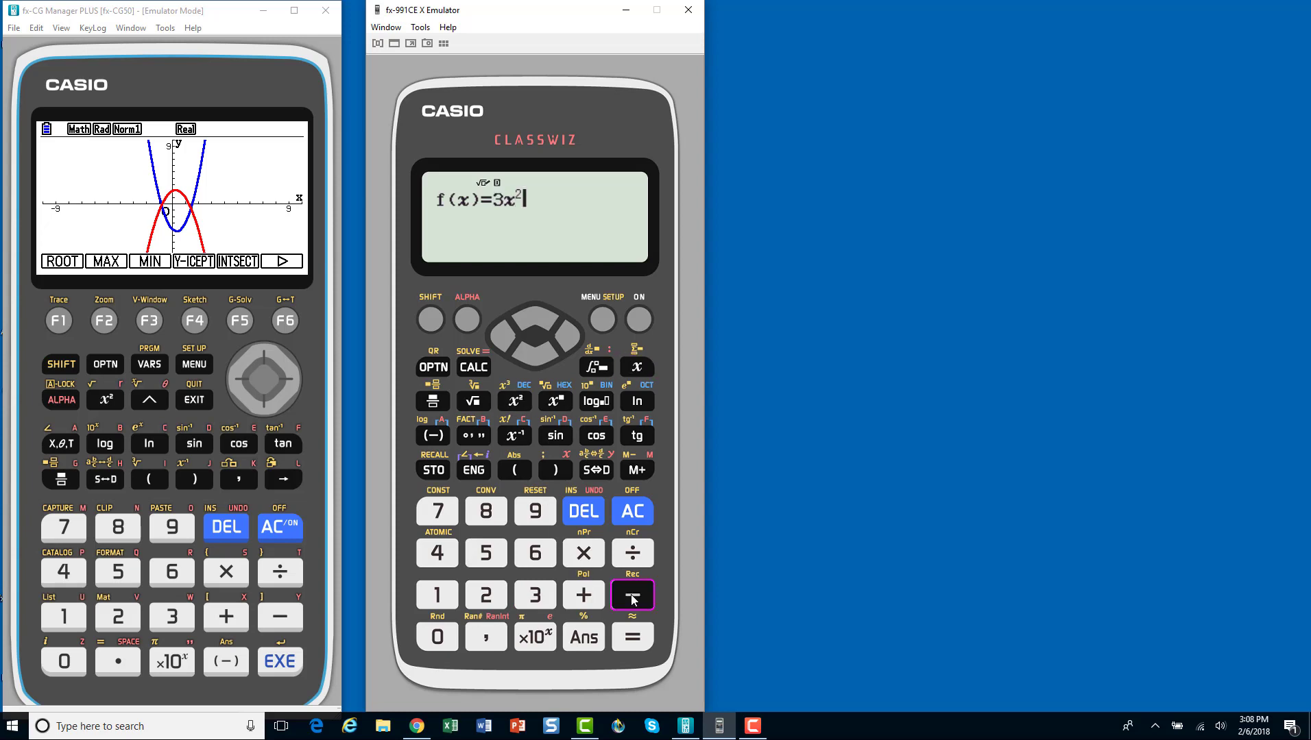
pyautogui.click(485, 596)
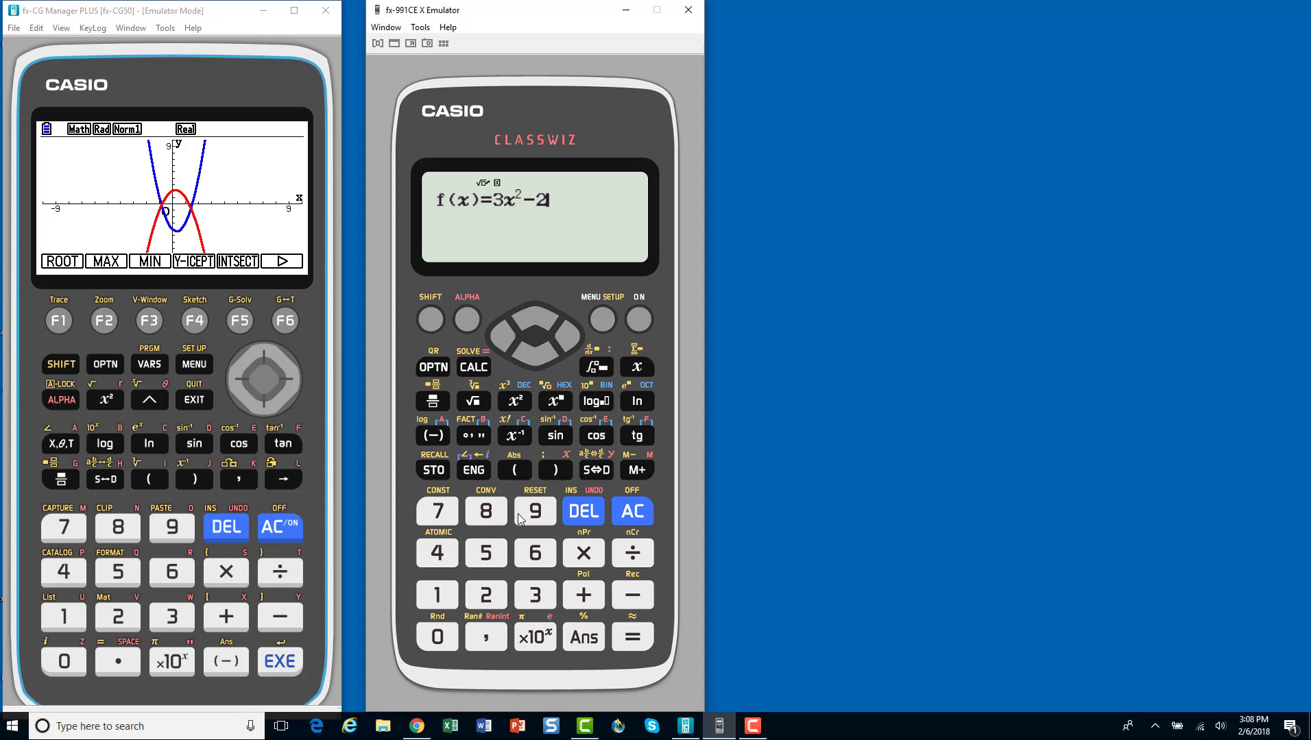
pyautogui.click(635, 368)
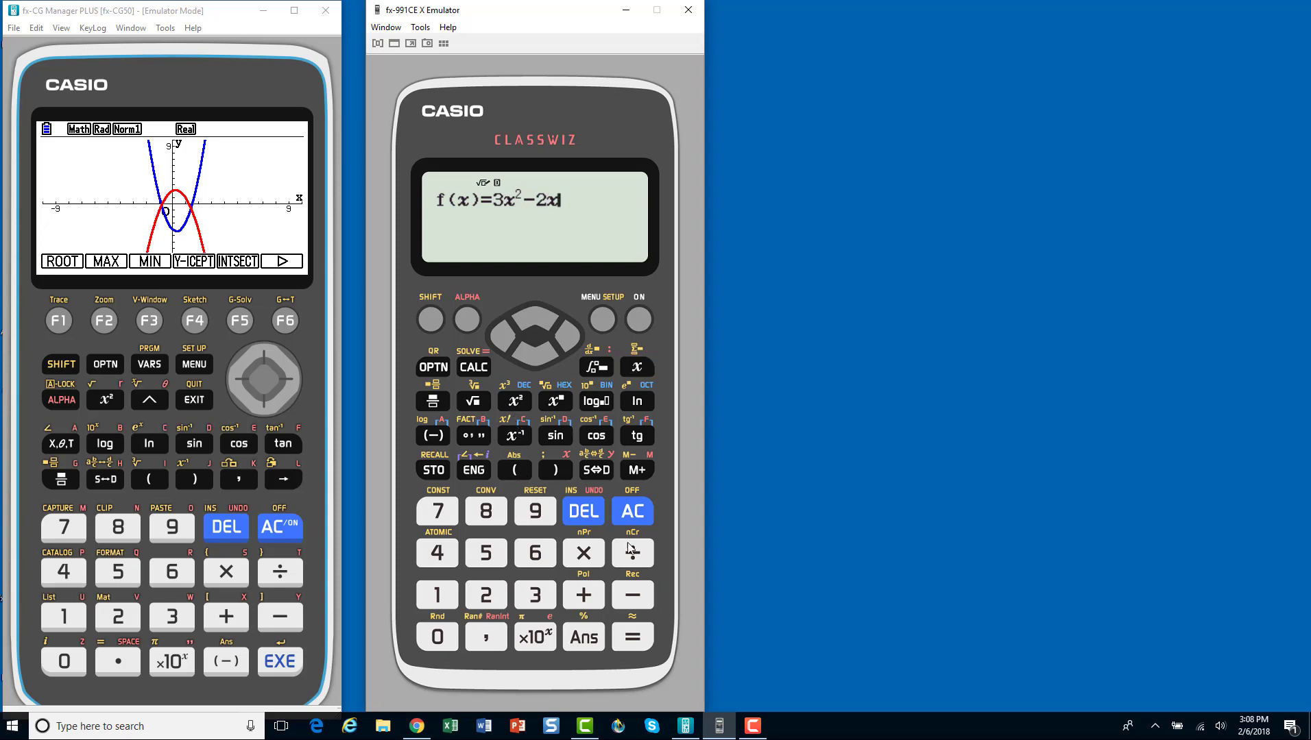
pyautogui.click(625, 598)
pyautogui.click(439, 557)
pyautogui.click(631, 645)
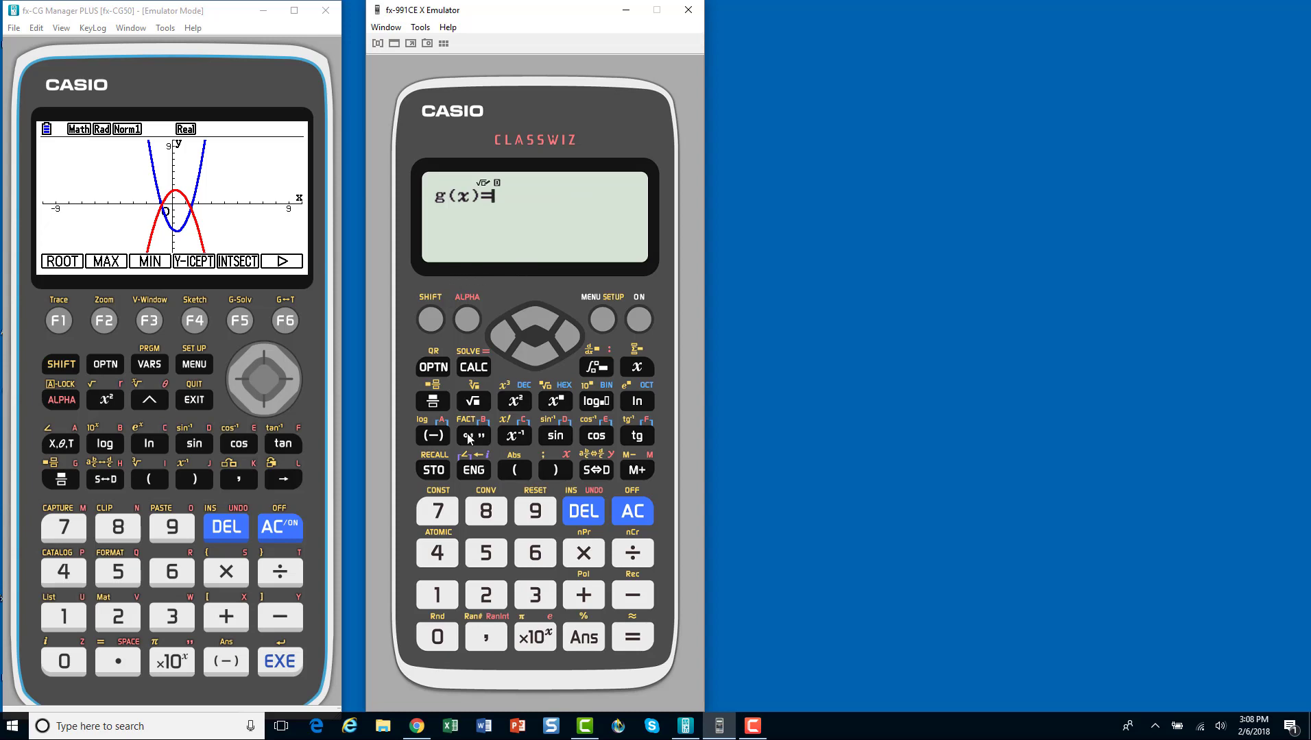
# Define g(x) as −2x²+x+2 for the function table and proceed to the table range settings (Zakres tabeli).
pyautogui.click(430, 442)
pyautogui.click(484, 596)
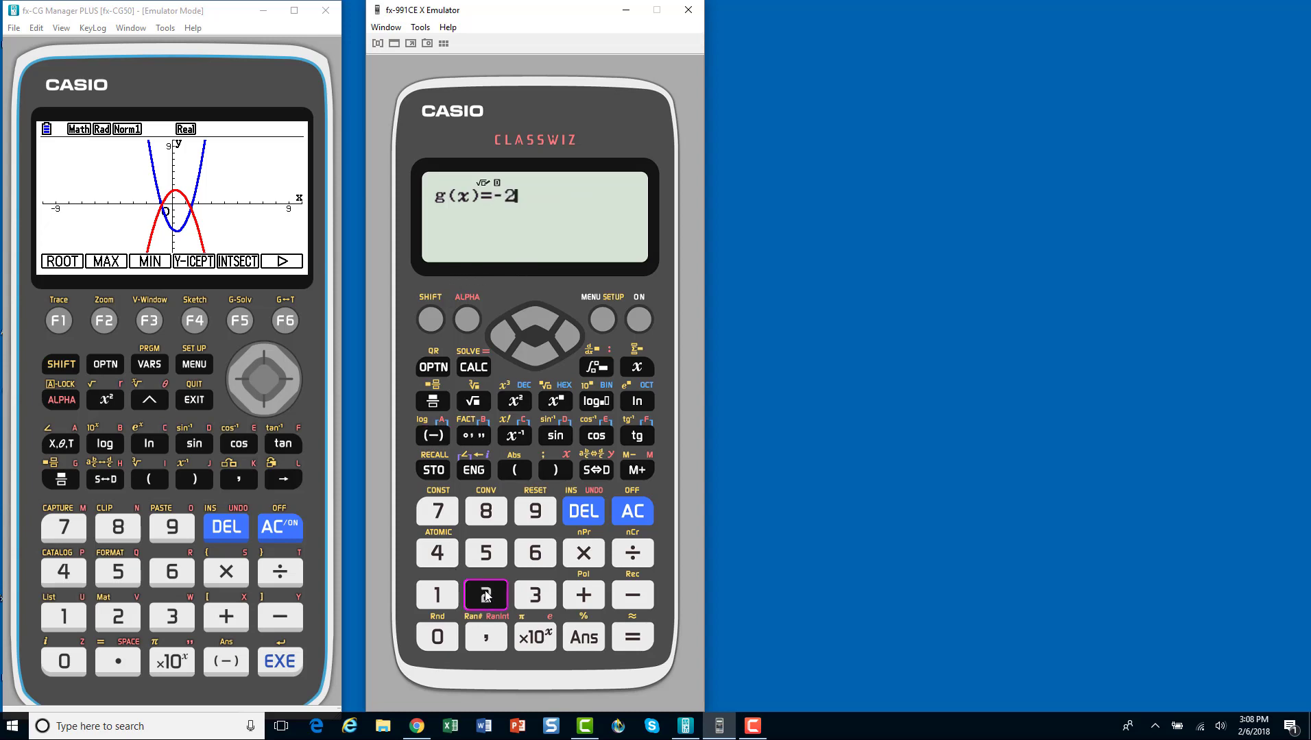
pyautogui.click(637, 368)
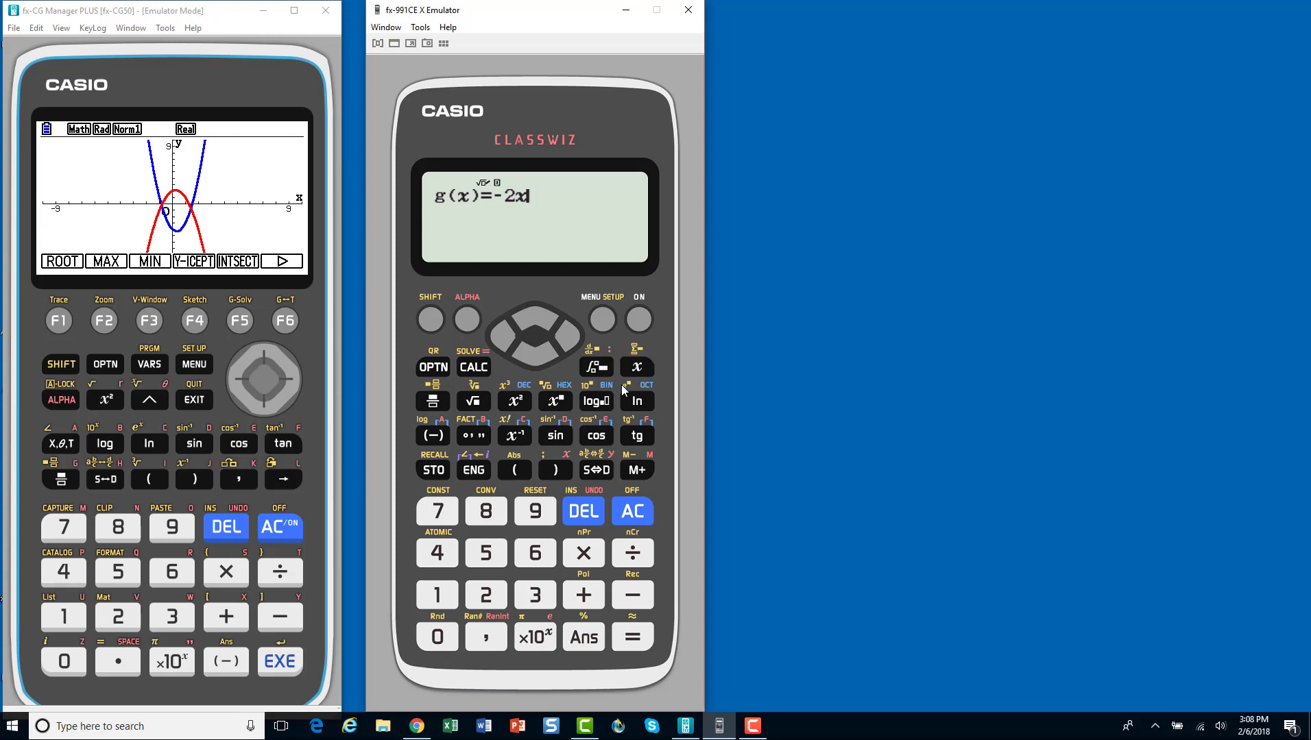
pyautogui.click(514, 403)
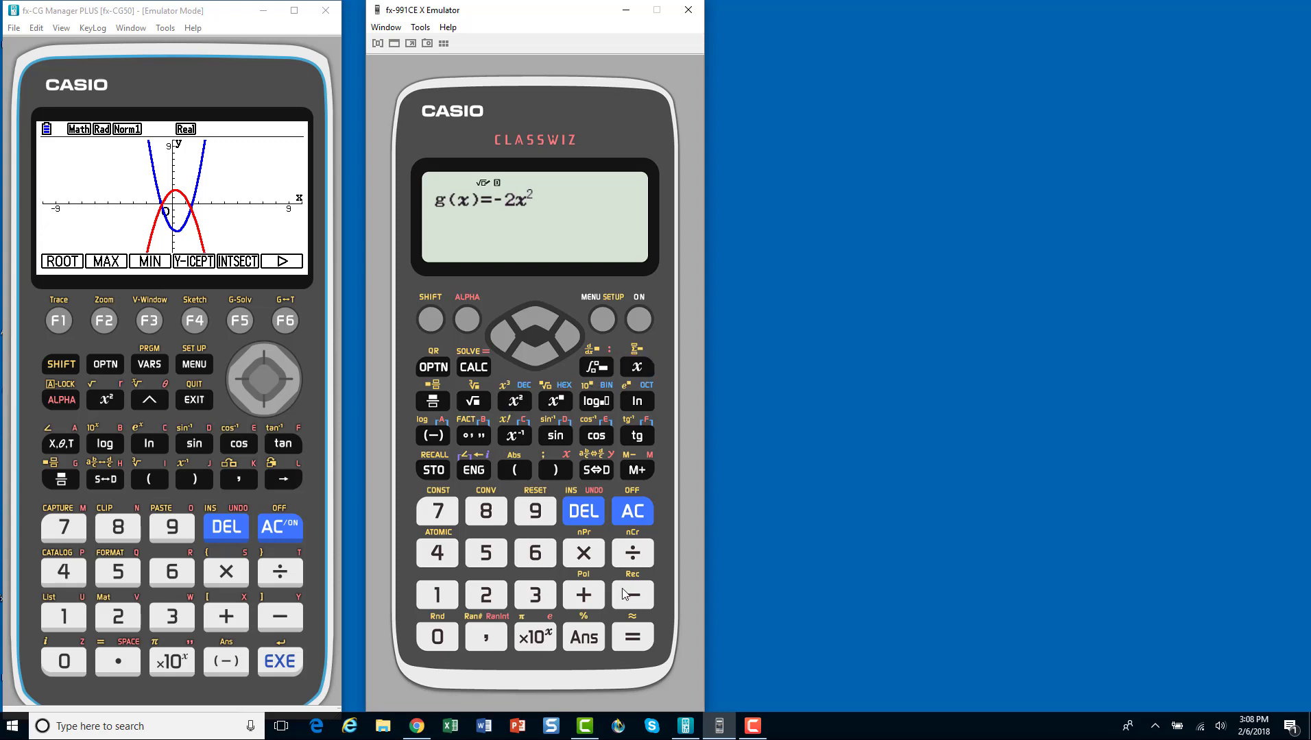
pyautogui.click(583, 594)
pyautogui.click(638, 368)
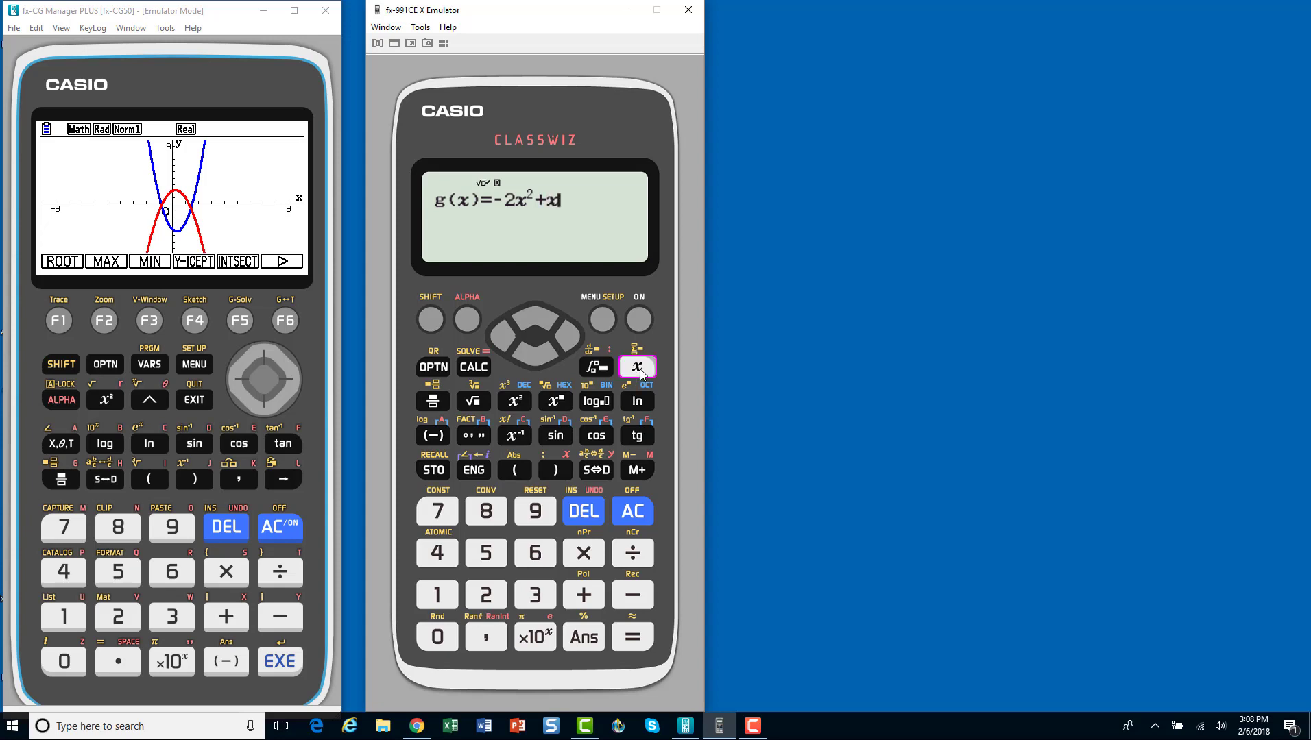
pyautogui.click(582, 594)
pyautogui.click(486, 594)
pyautogui.click(633, 638)
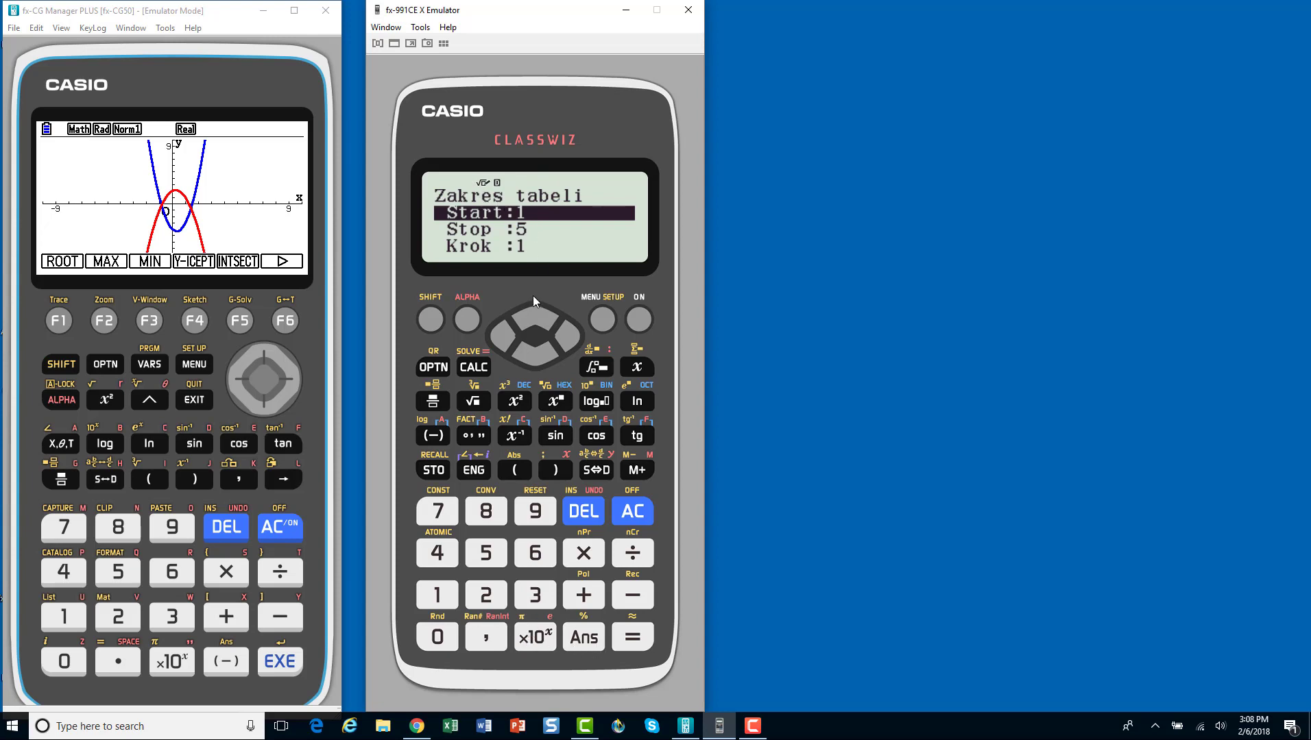
# Set the table range's start to −5, keep stop 5 and step 1, and generate the table.
pyautogui.click(432, 434)
pyautogui.click(487, 554)
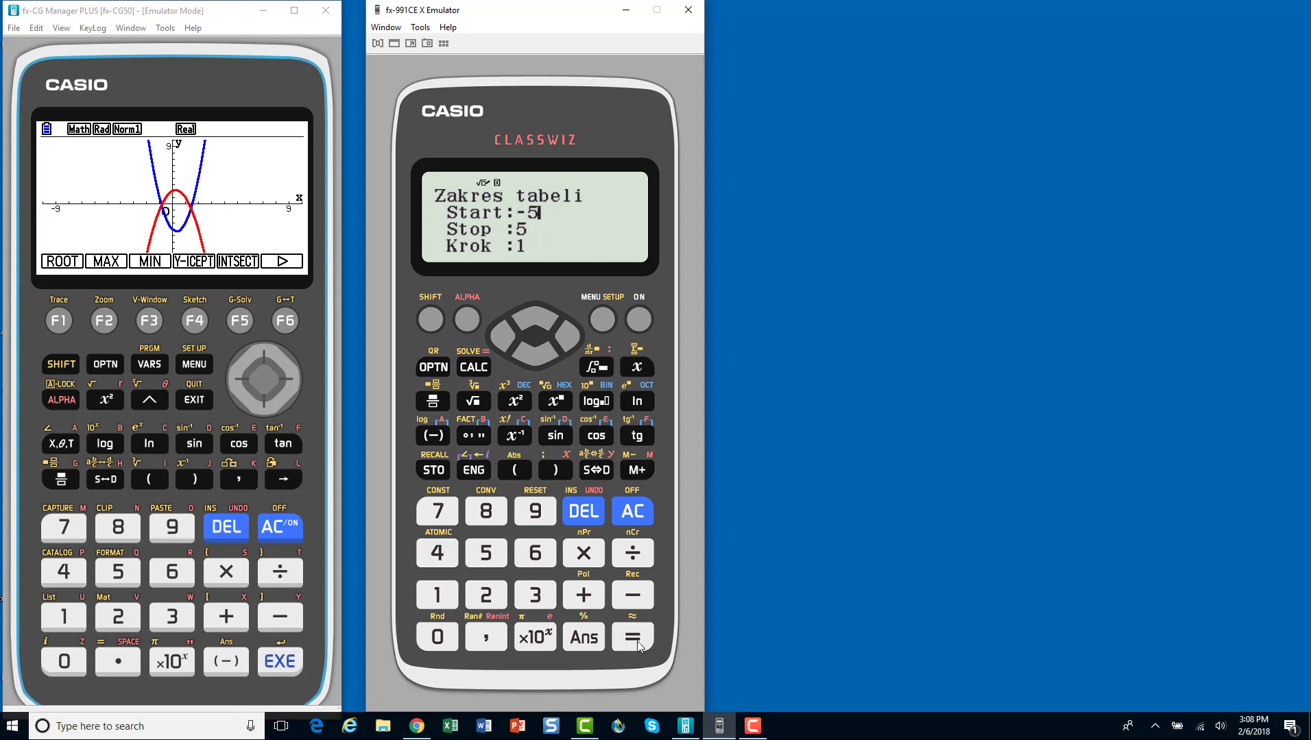
pyautogui.press('Return')
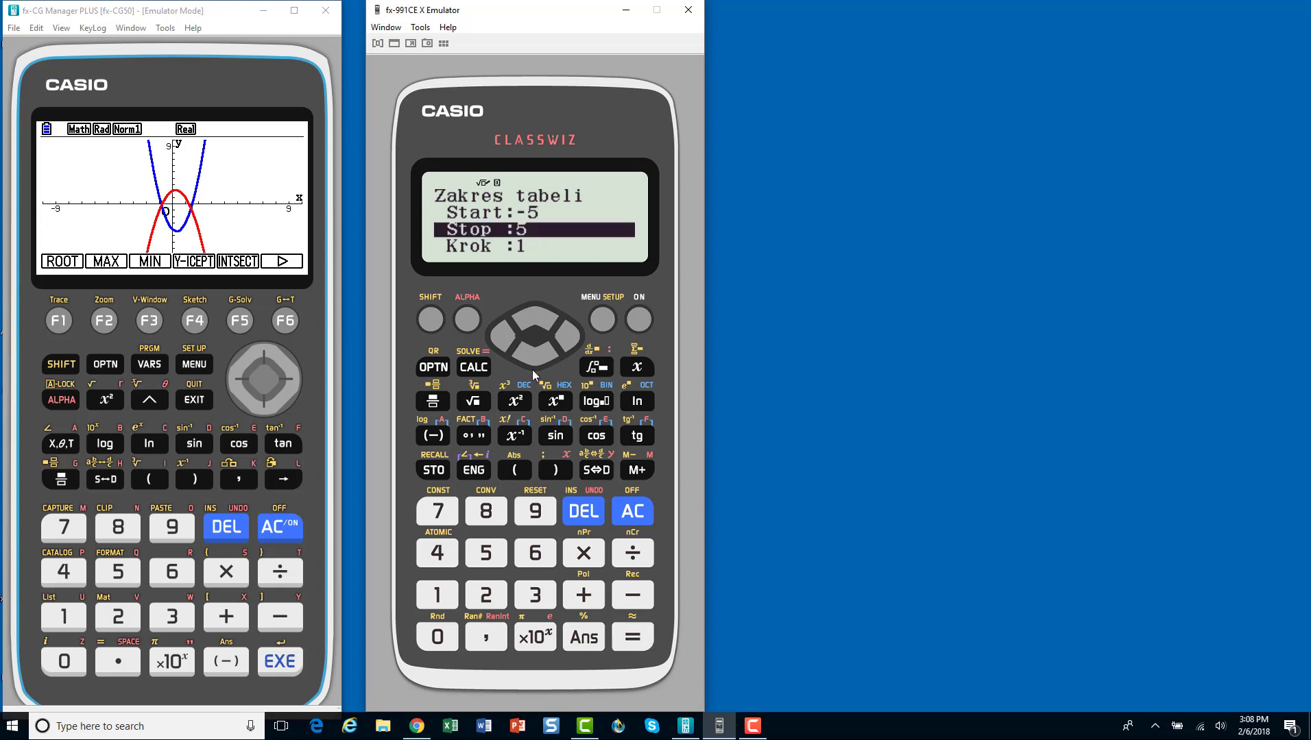
pyautogui.click(635, 641)
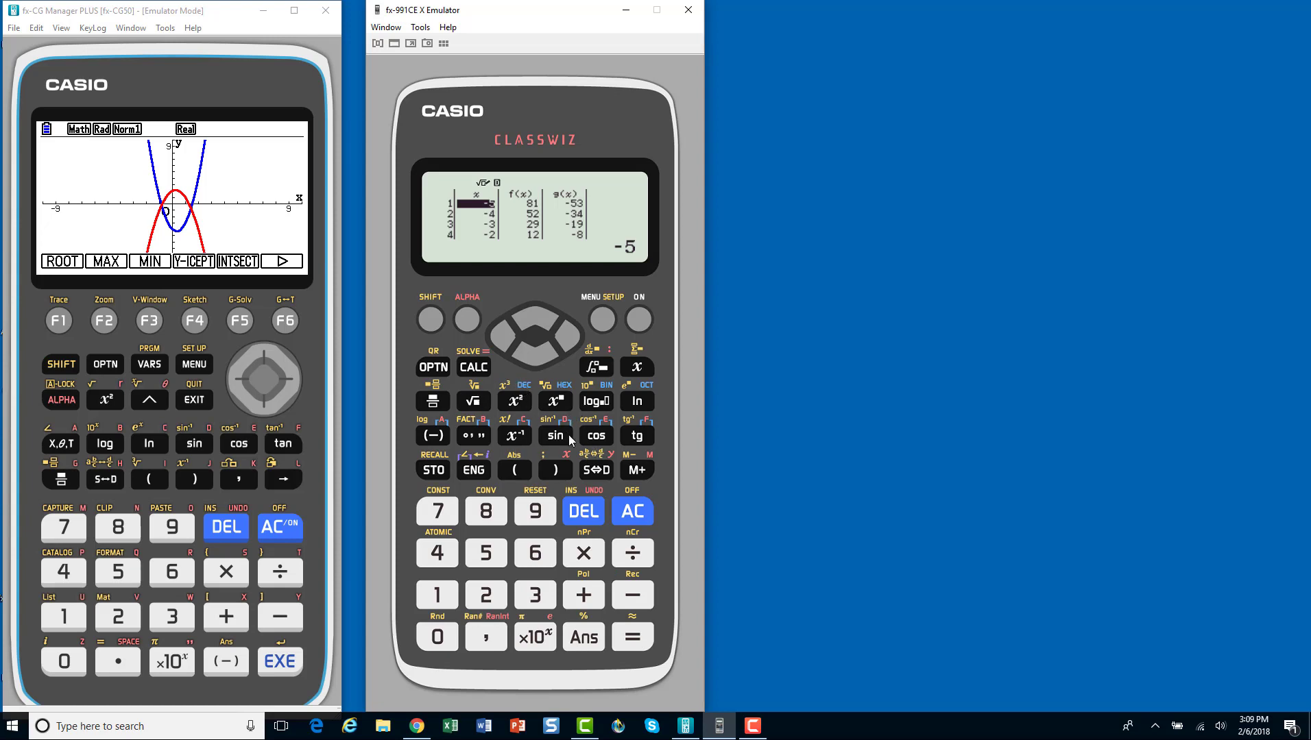
# Return through both function definitions to the table range, set the step (Krok) to 0,5 and regenerate the table.
pyautogui.click(501, 343)
pyautogui.click(584, 513)
pyautogui.click(632, 515)
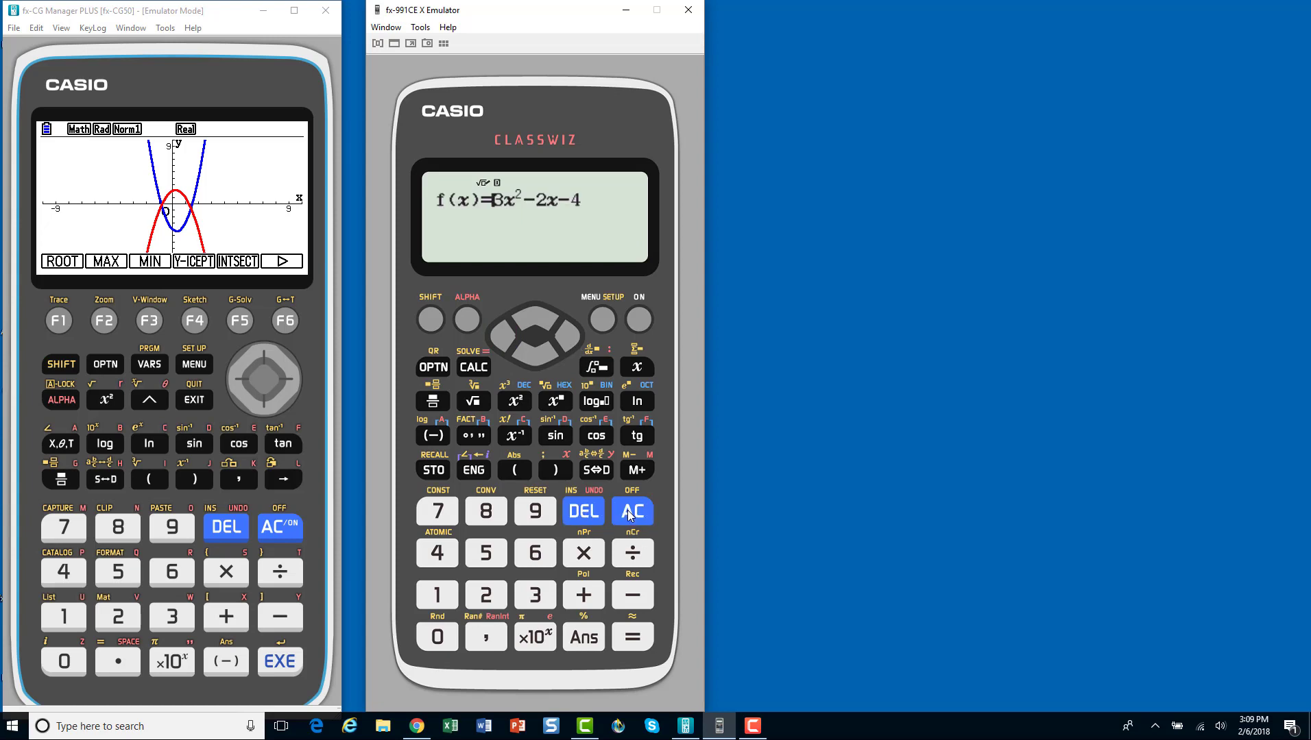
pyautogui.click(638, 643)
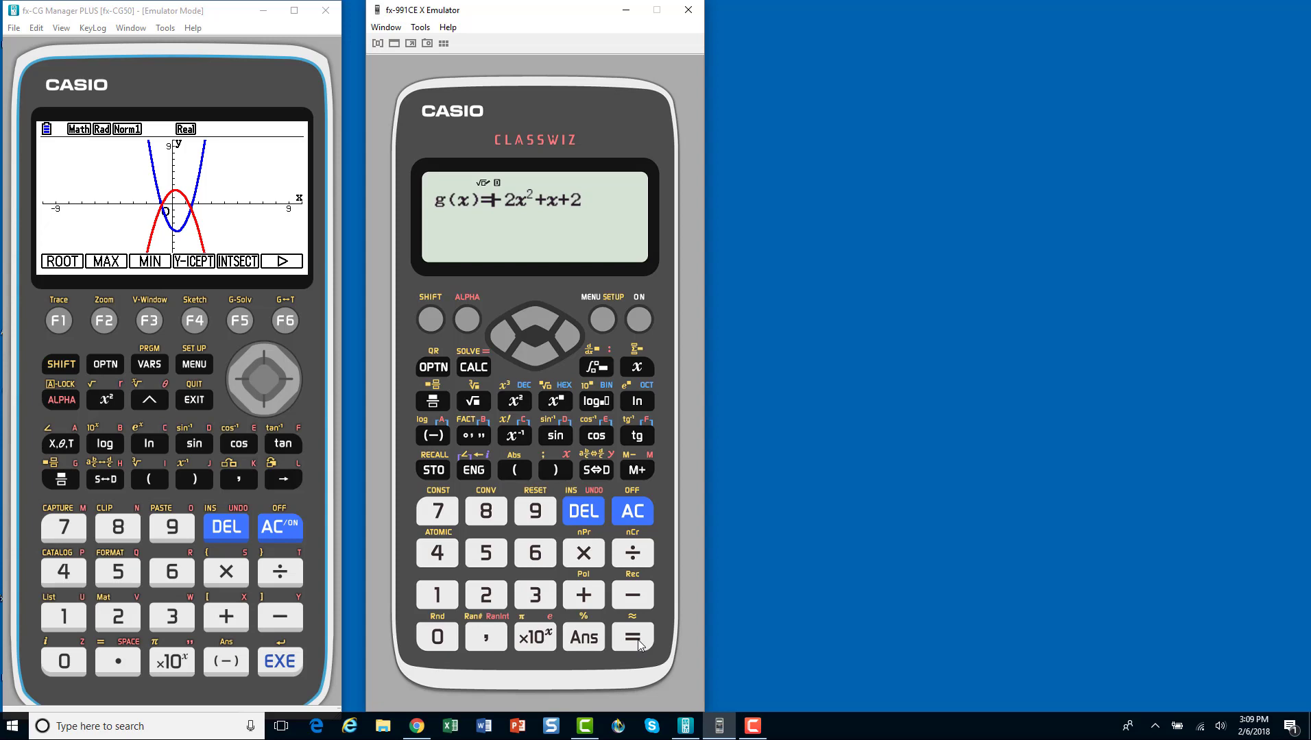
pyautogui.click(638, 643)
pyautogui.click(522, 354)
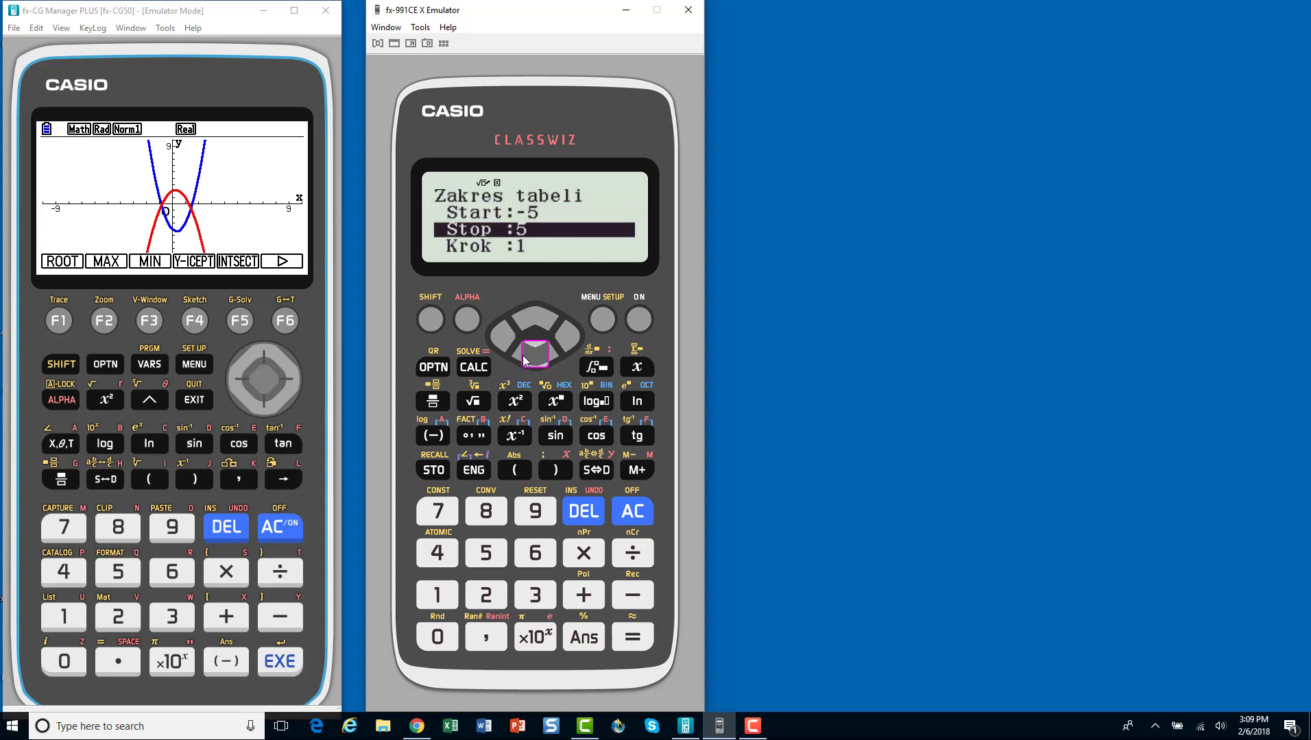
pyautogui.click(523, 354)
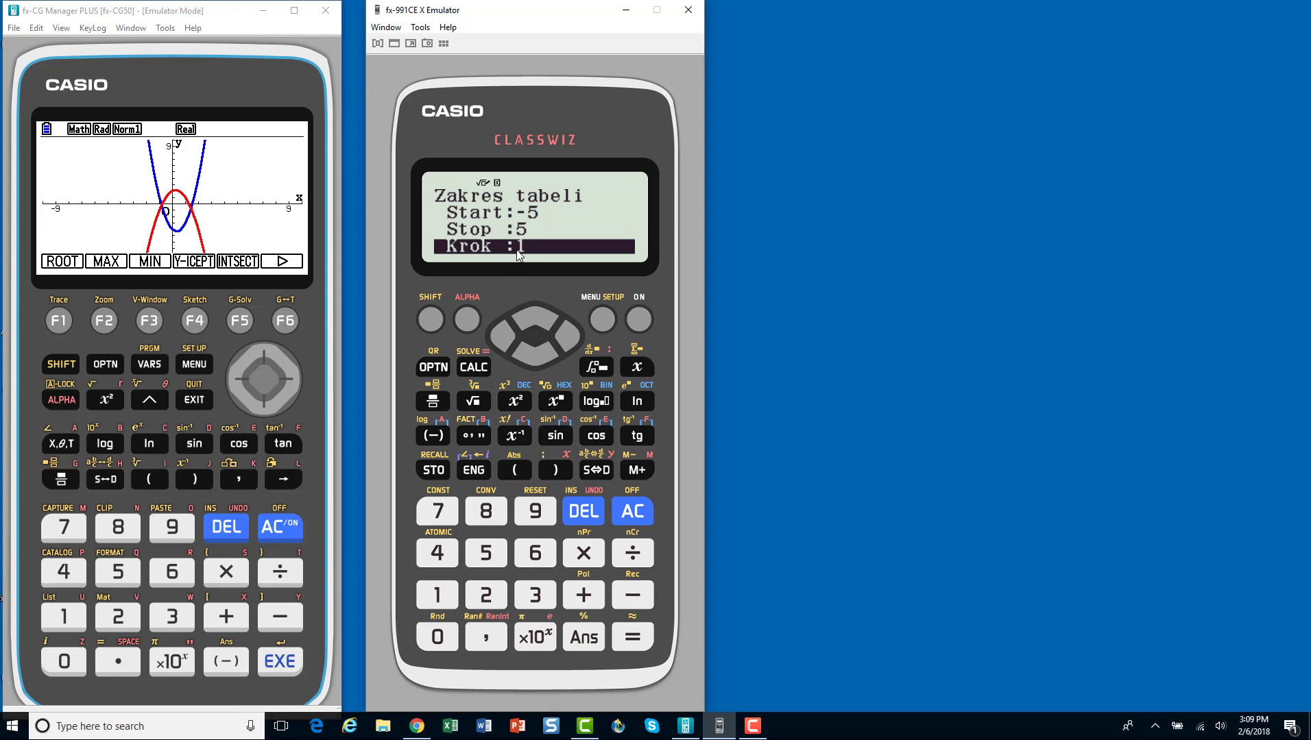
pyautogui.click(488, 641)
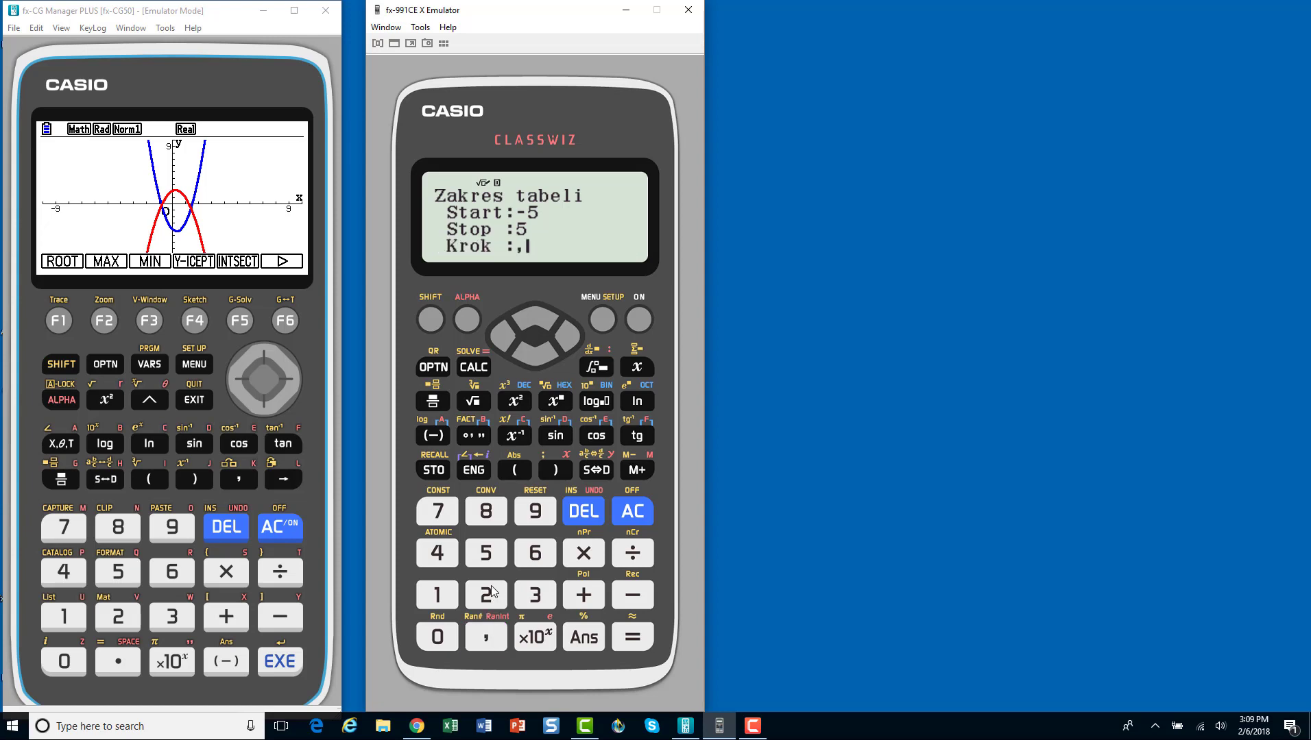
pyautogui.click(484, 559)
pyautogui.click(636, 639)
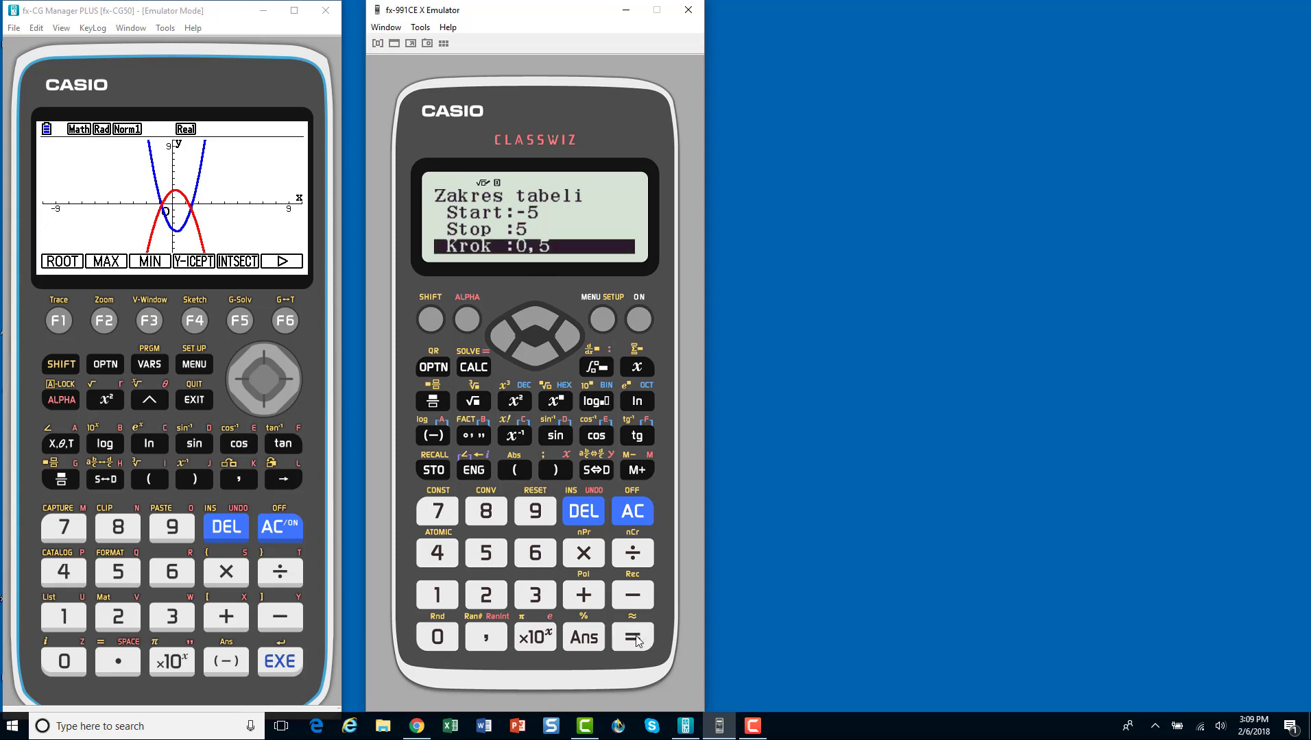
pyautogui.click(636, 643)
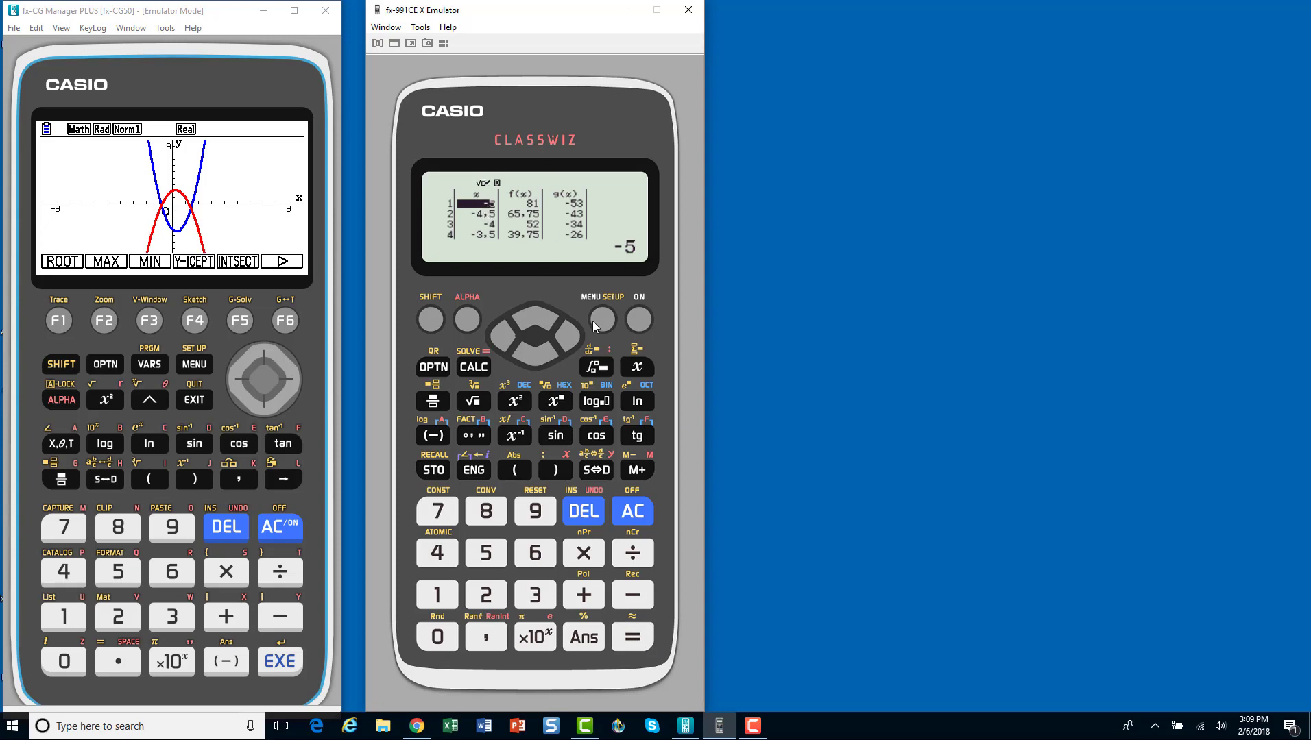
# Examine the f(x) and g(x) values from the end of the table back up to its first rows.
pyautogui.click(541, 318)
pyautogui.click(541, 319)
pyautogui.click(541, 319)
pyautogui.click(541, 319)
pyautogui.click(540, 319)
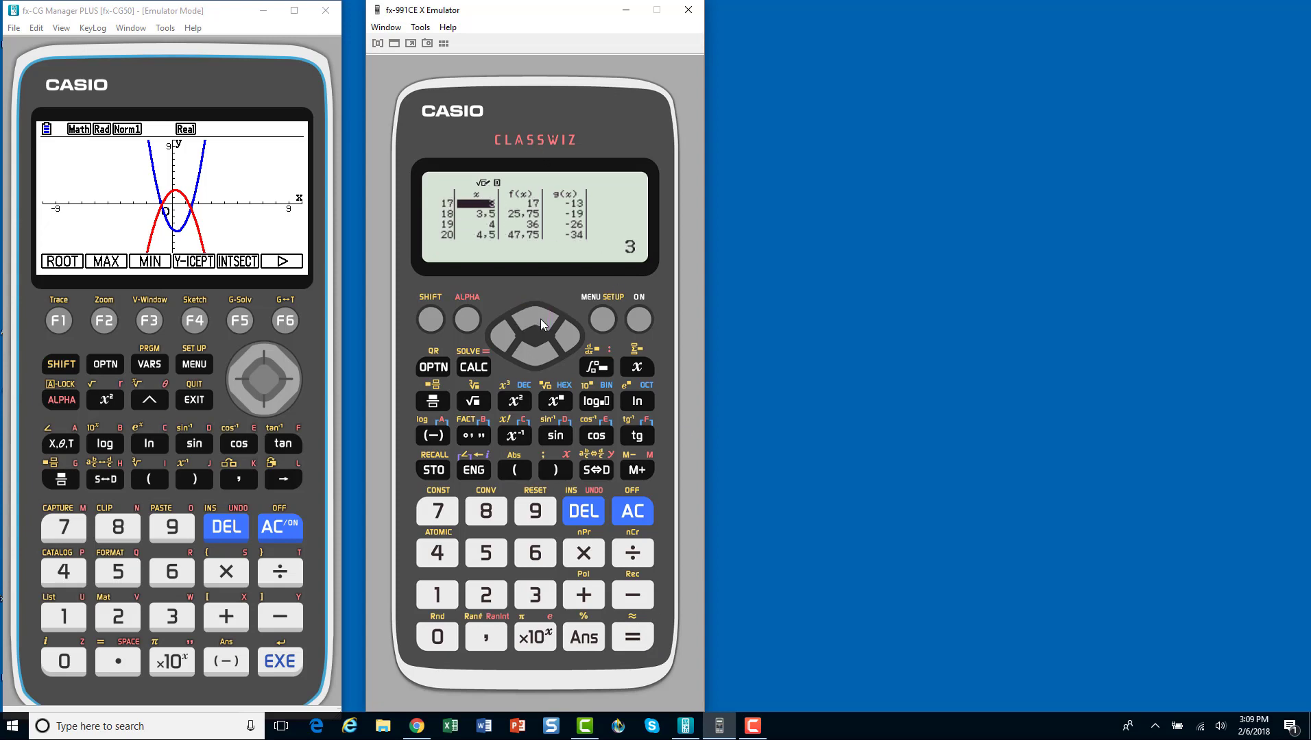
pyautogui.click(541, 319)
pyautogui.click(541, 319)
pyautogui.click(541, 318)
pyautogui.click(541, 318)
pyautogui.click(541, 319)
pyautogui.click(541, 319)
pyautogui.click(541, 319)
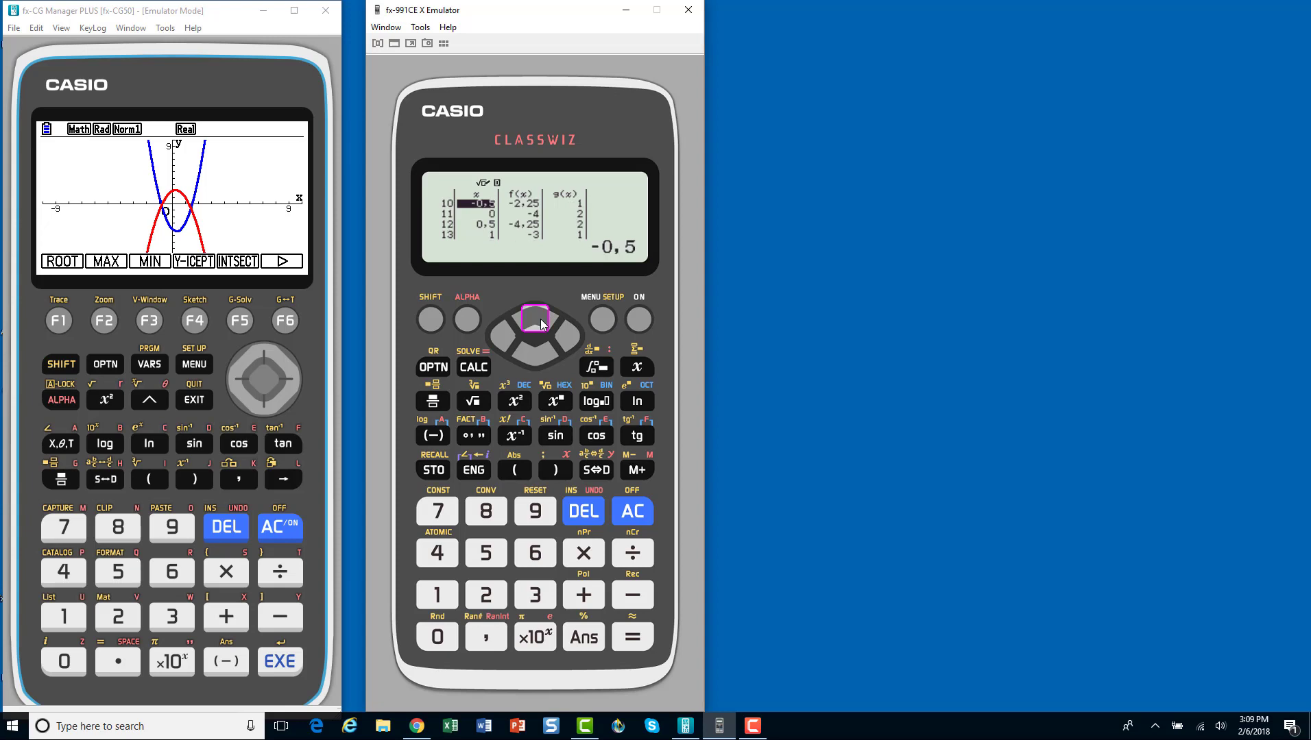
pyautogui.click(541, 319)
pyautogui.click(541, 318)
pyautogui.click(541, 319)
pyautogui.click(540, 319)
pyautogui.click(541, 319)
pyautogui.click(541, 319)
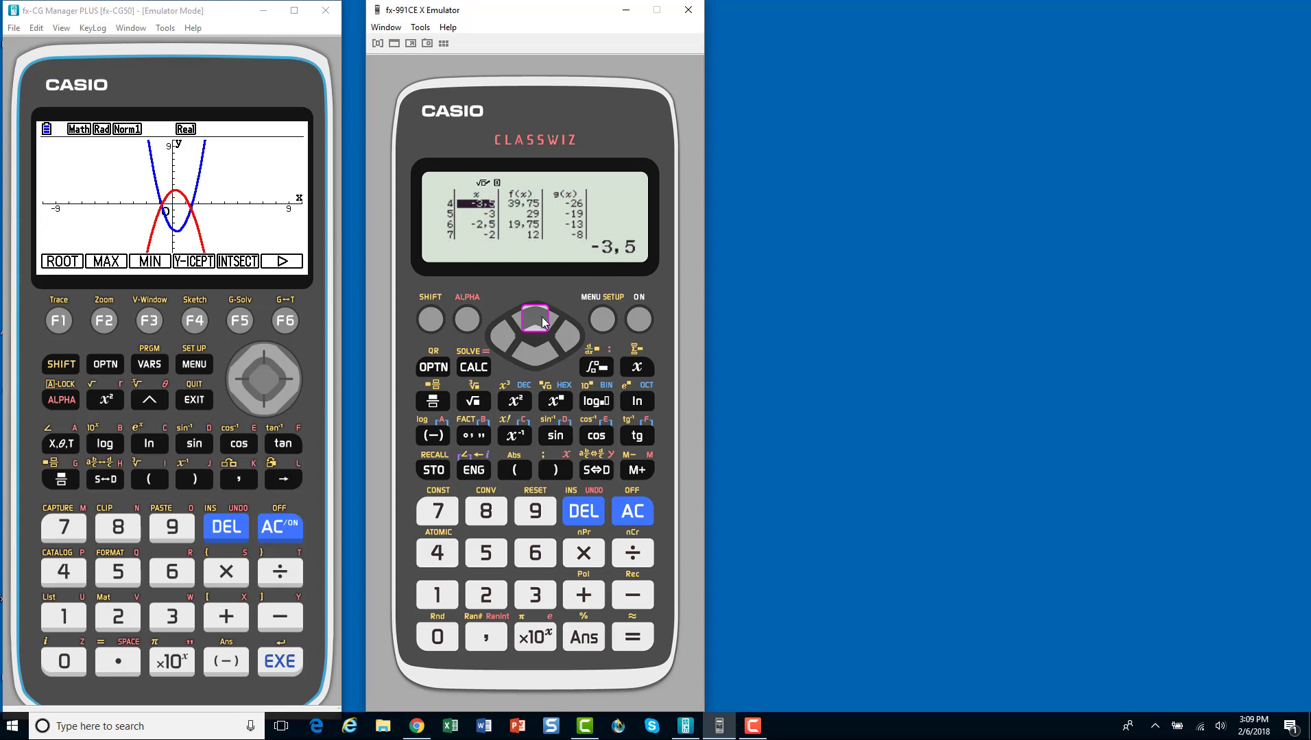
pyautogui.click(541, 319)
pyautogui.click(541, 319)
pyautogui.click(541, 316)
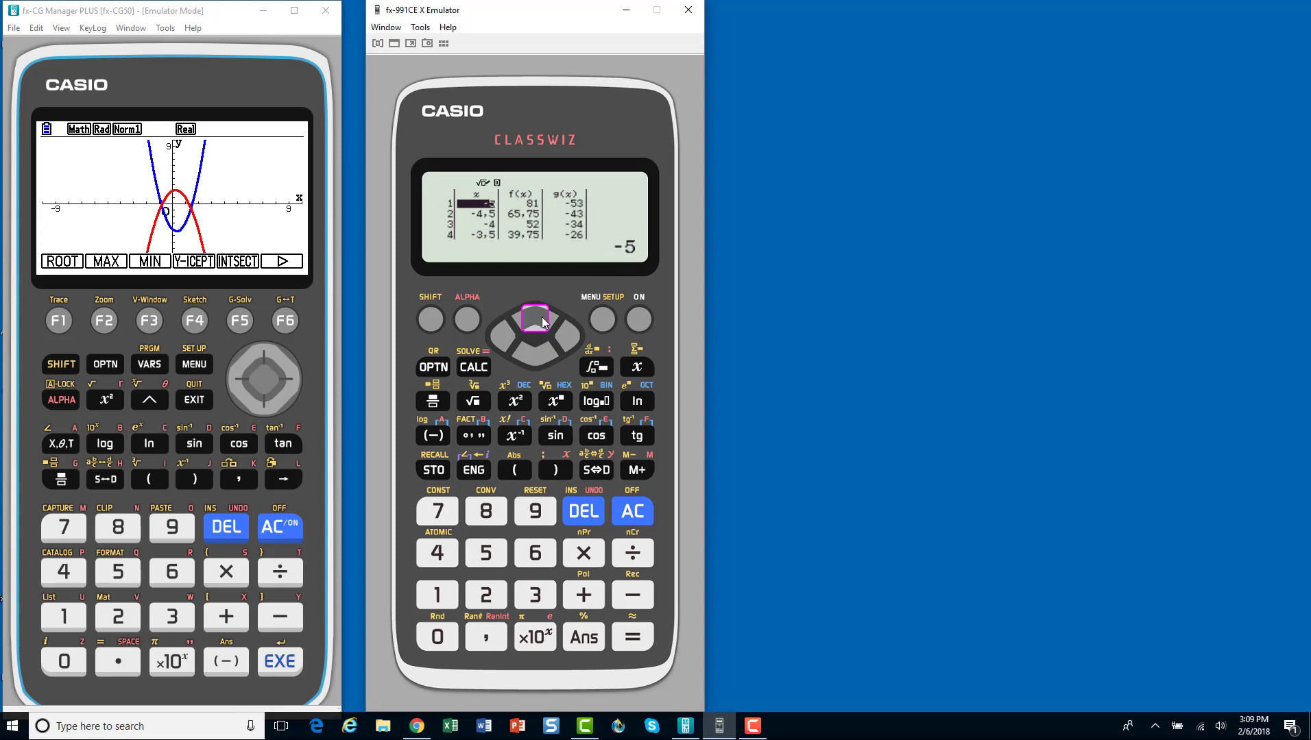
pyautogui.click(533, 353)
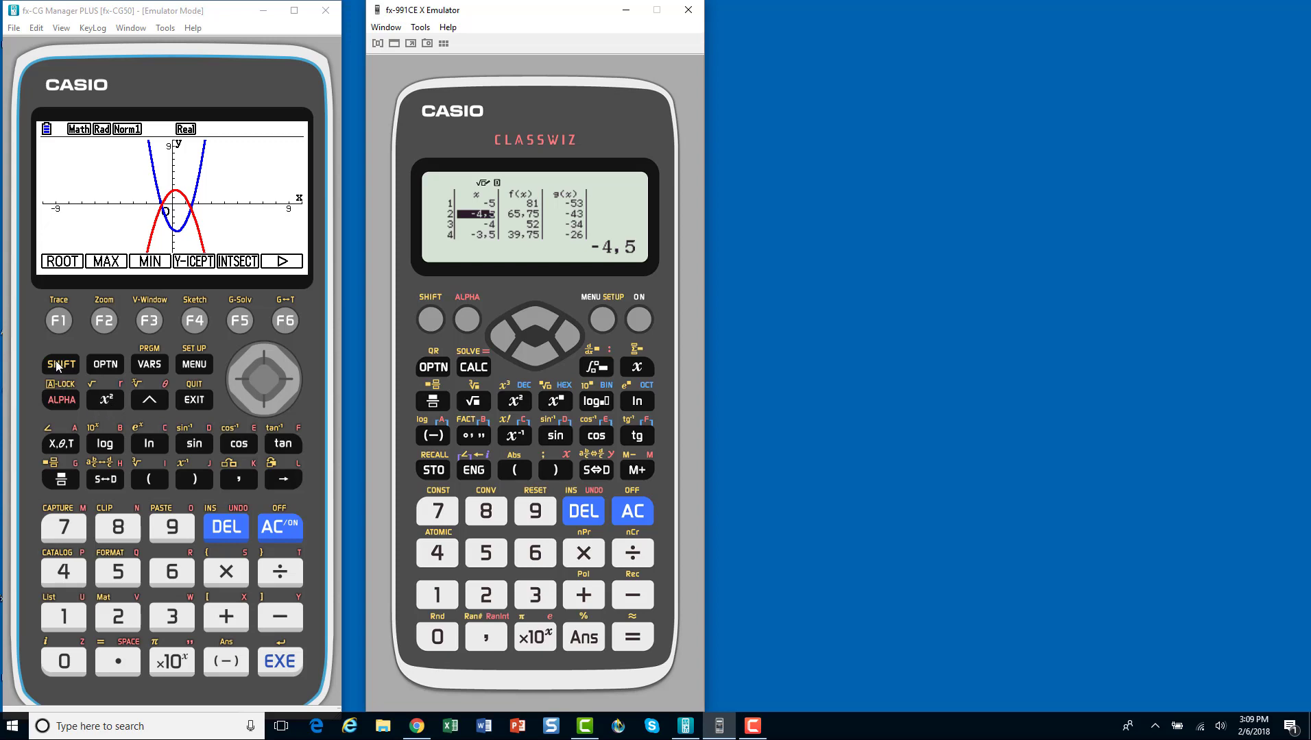
# Switch to the fx-CG50 emulator, open the Table application and generate the table for Y1 and Y2.
pyautogui.click(194, 364)
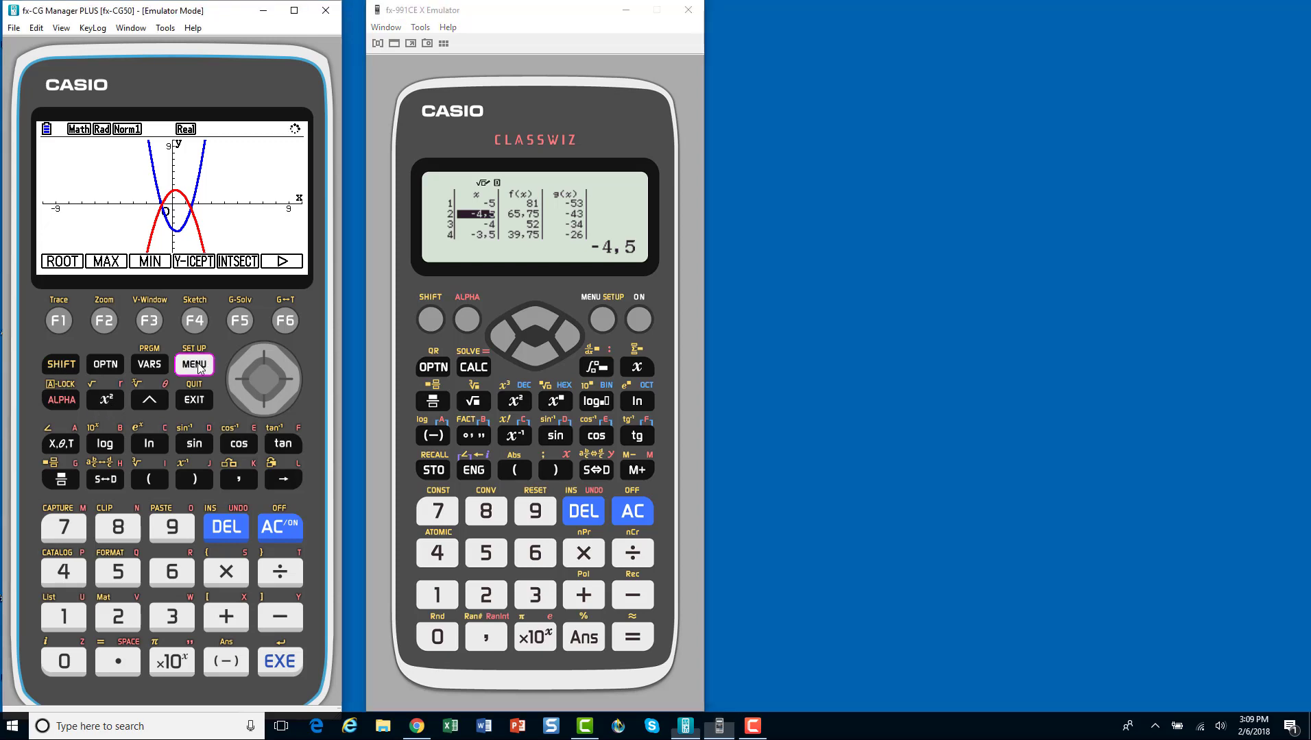
pyautogui.click(288, 375)
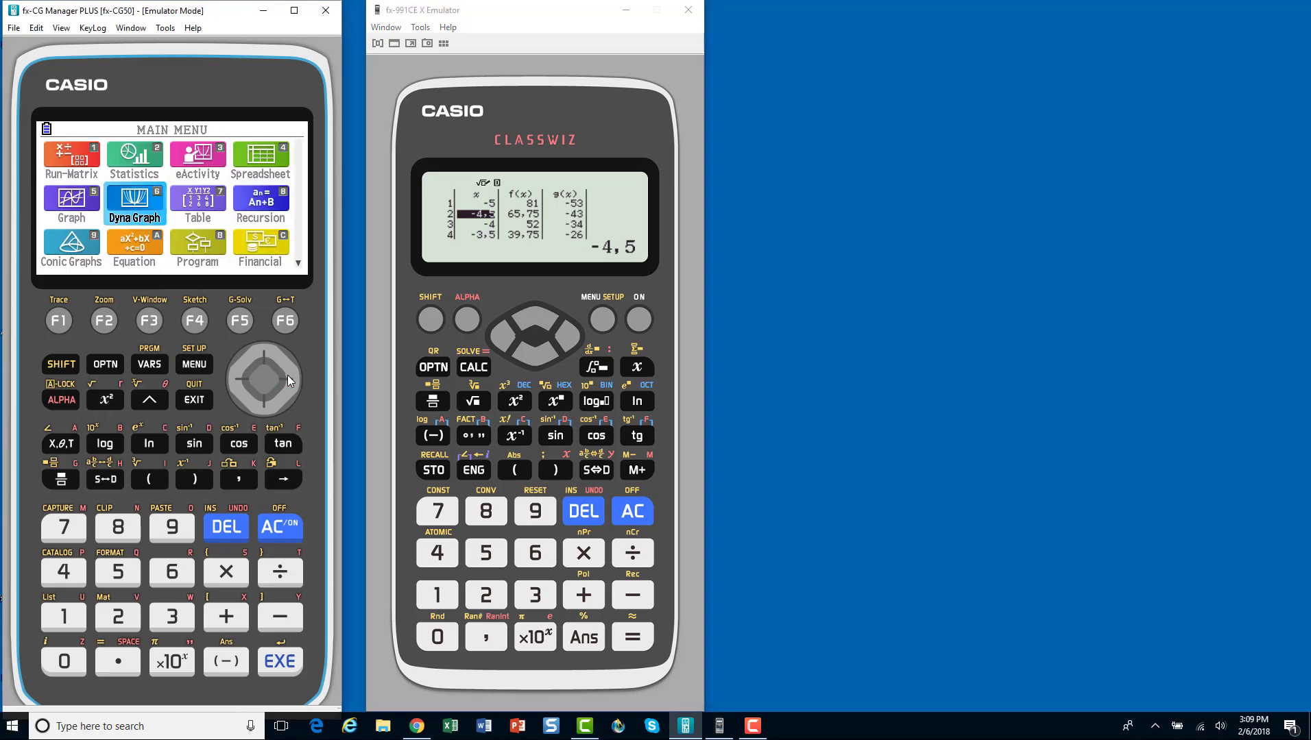
pyautogui.click(288, 375)
pyautogui.click(285, 667)
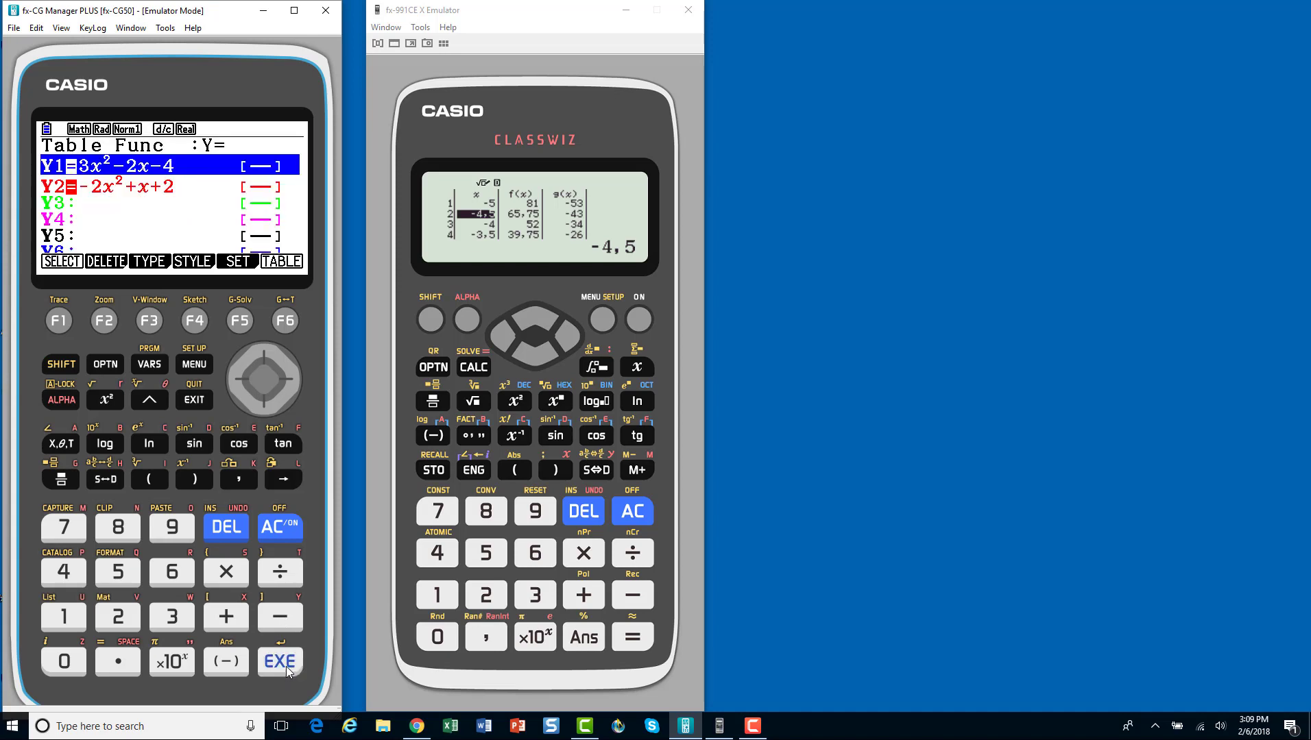
pyautogui.click(285, 321)
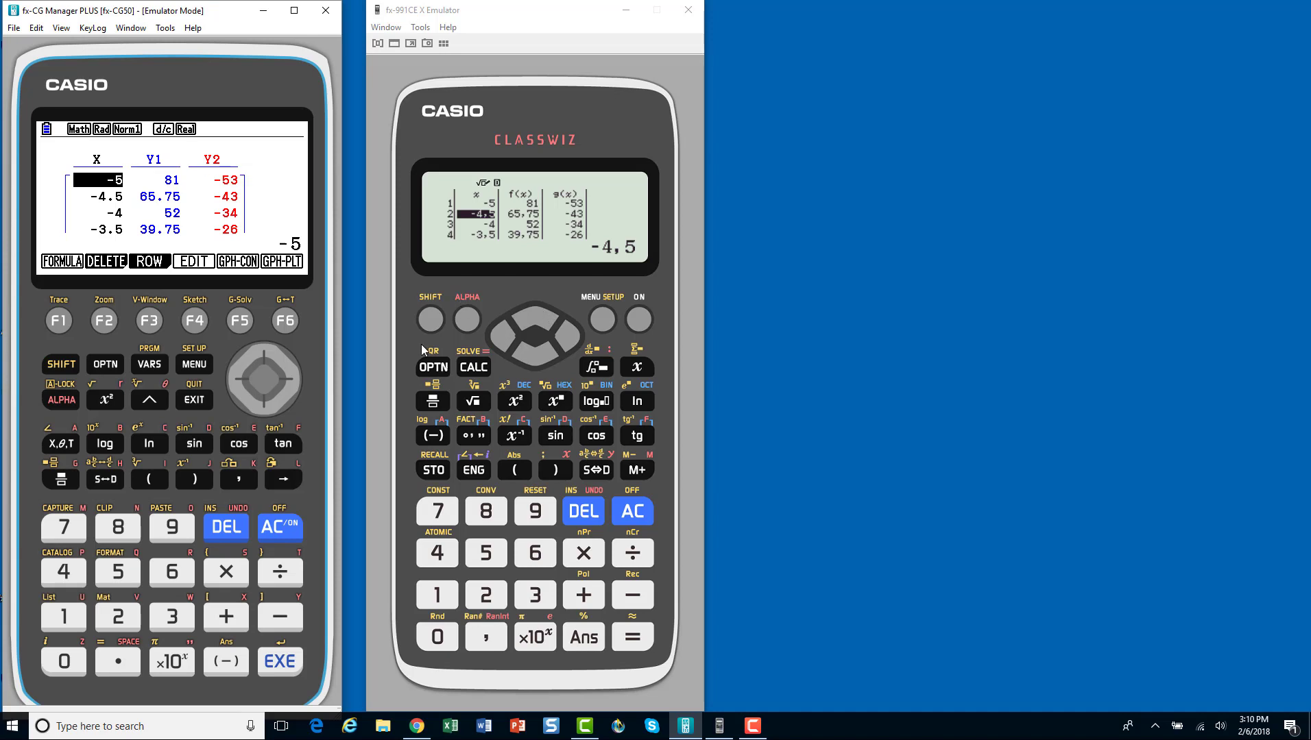
# Switch to the fx-991CE X emulator and generate a QR code for the function table.
pyautogui.click(434, 320)
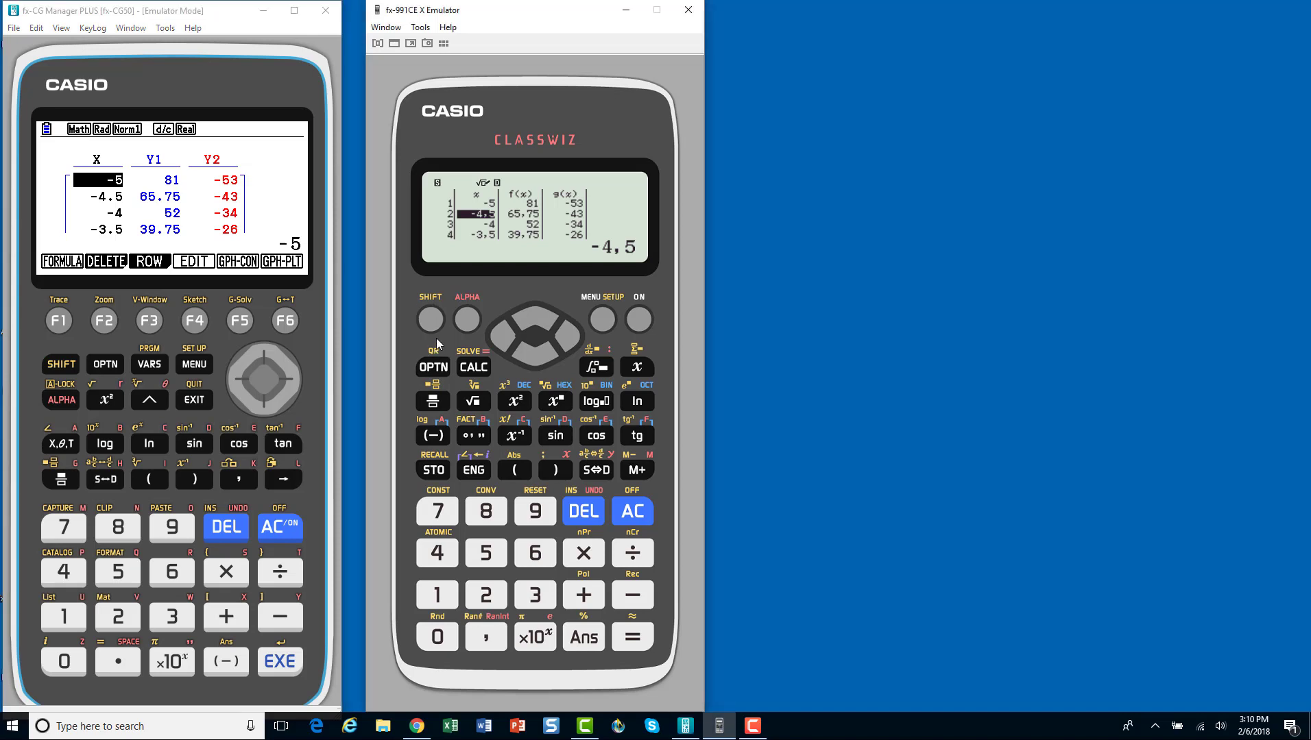
pyautogui.click(436, 369)
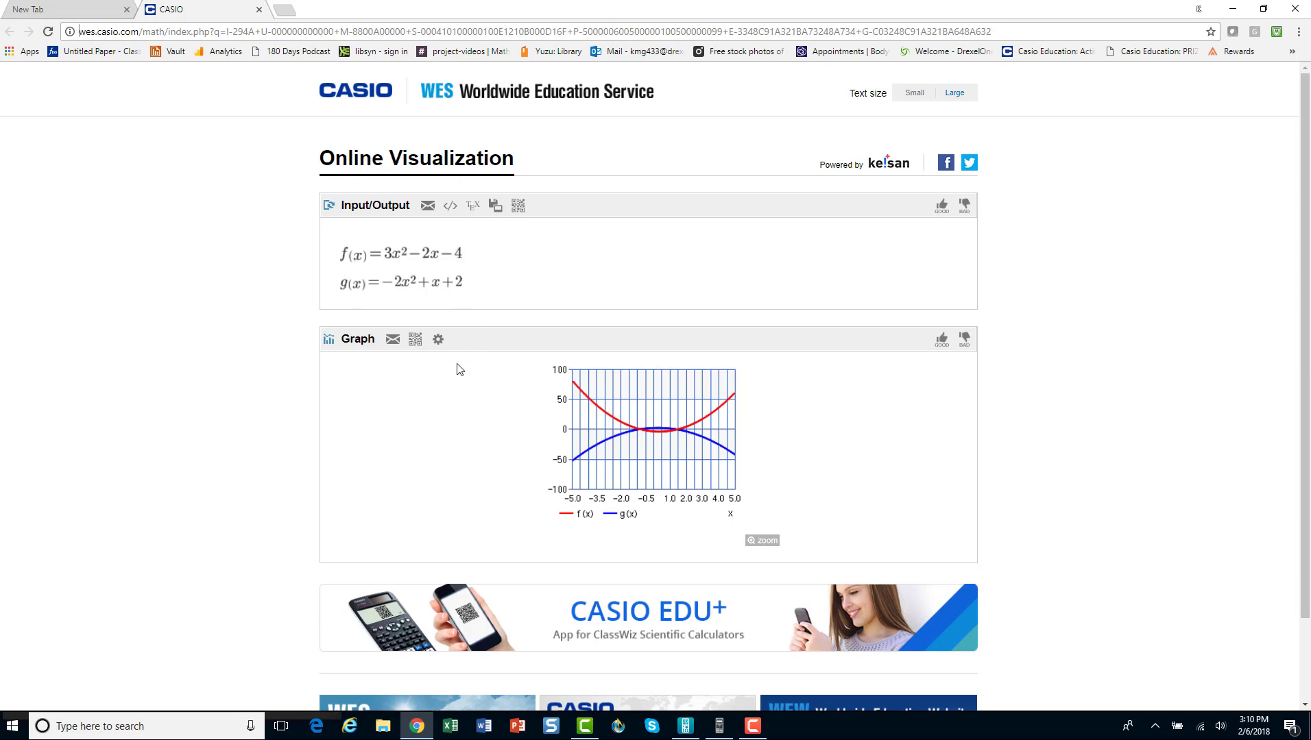
# On the Casio Online Visualization page in Chrome, set the graph's Ymin to −5 and Ymax to 5, and redraw it.
pyautogui.click(438, 340)
pyautogui.scroll(-3, 899, 514)
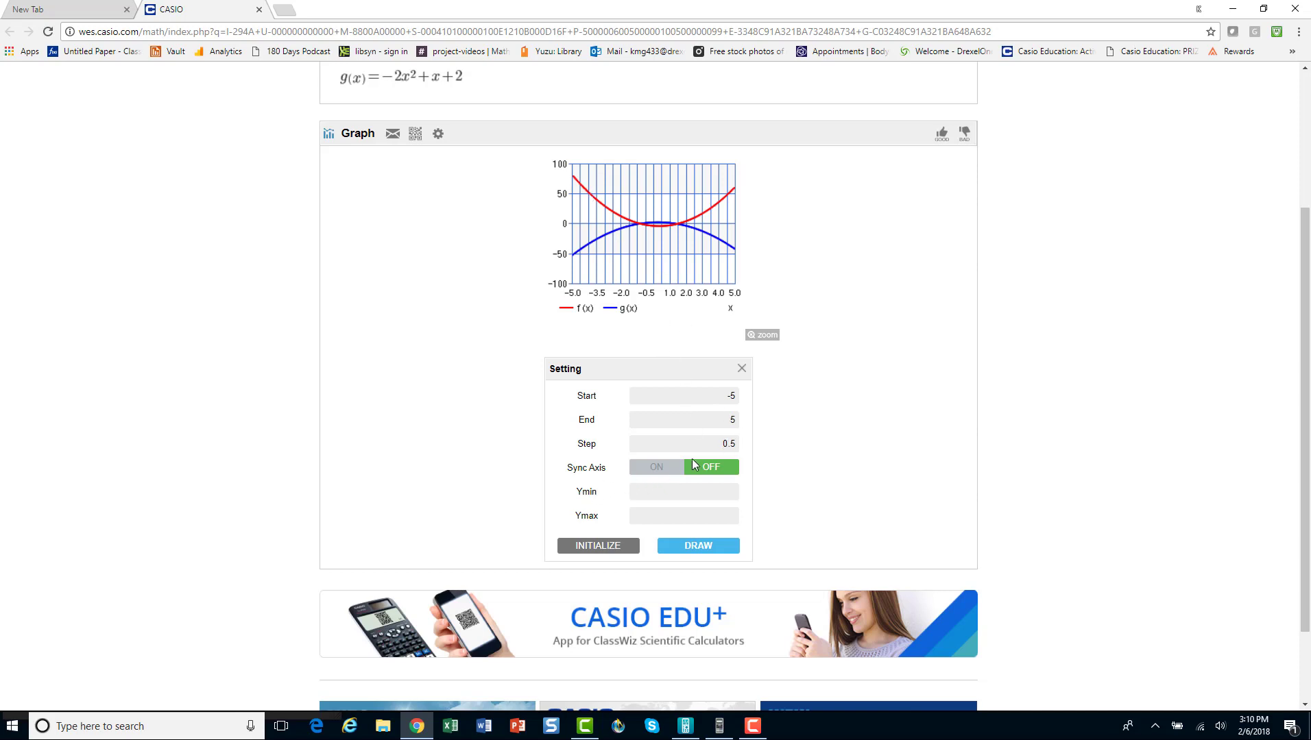
pyautogui.click(707, 496)
pyautogui.write('-5')
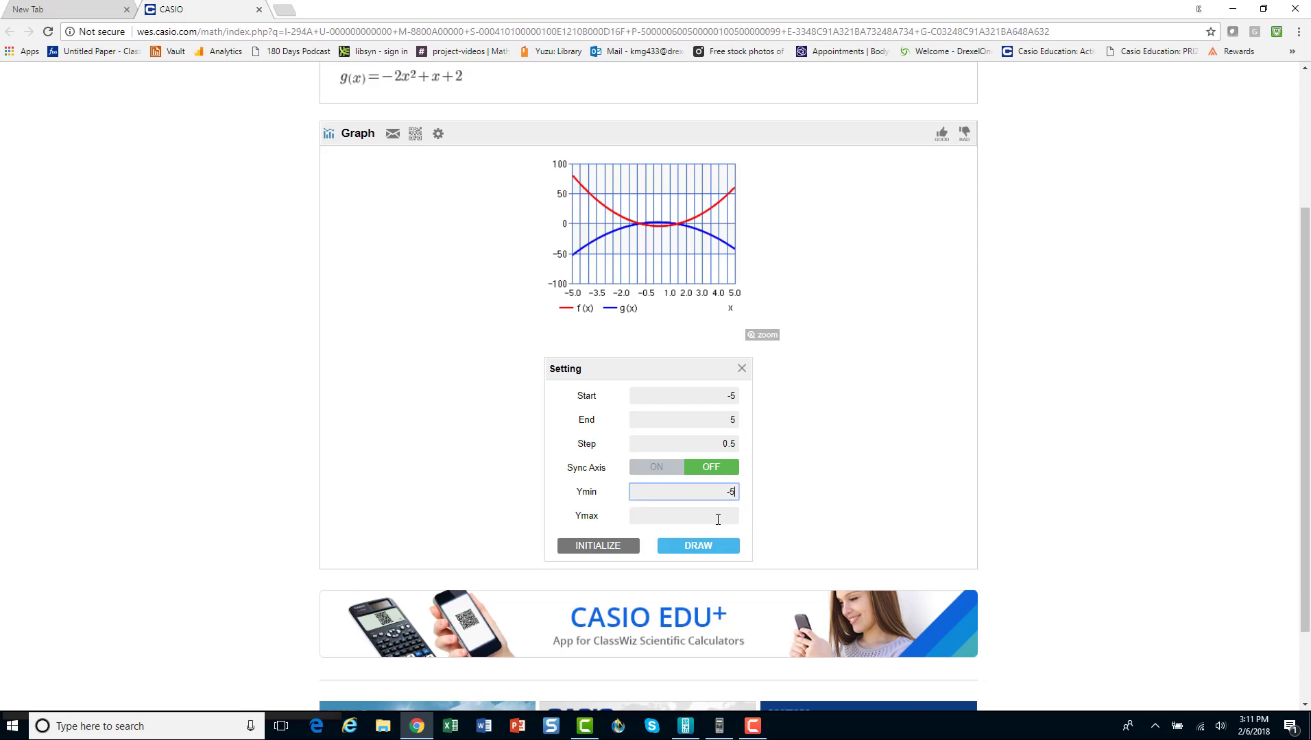
pyautogui.click(718, 520)
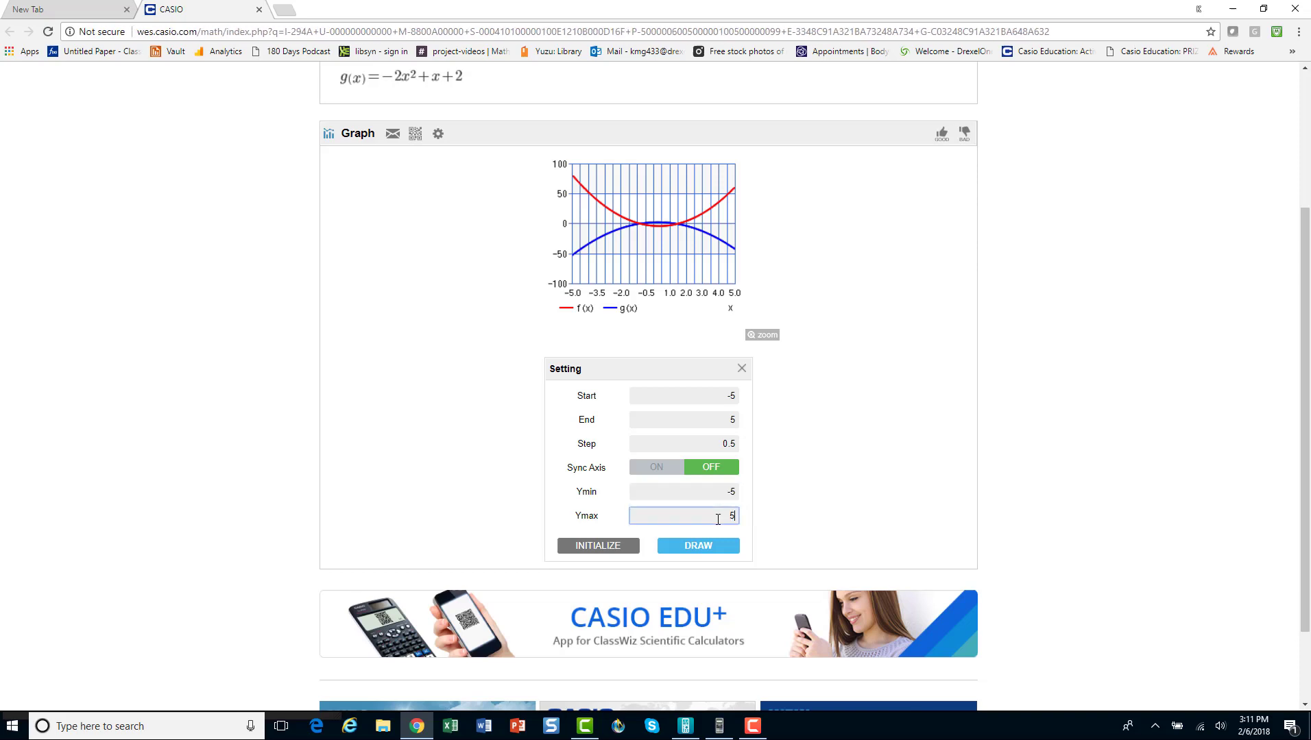
pyautogui.click(713, 547)
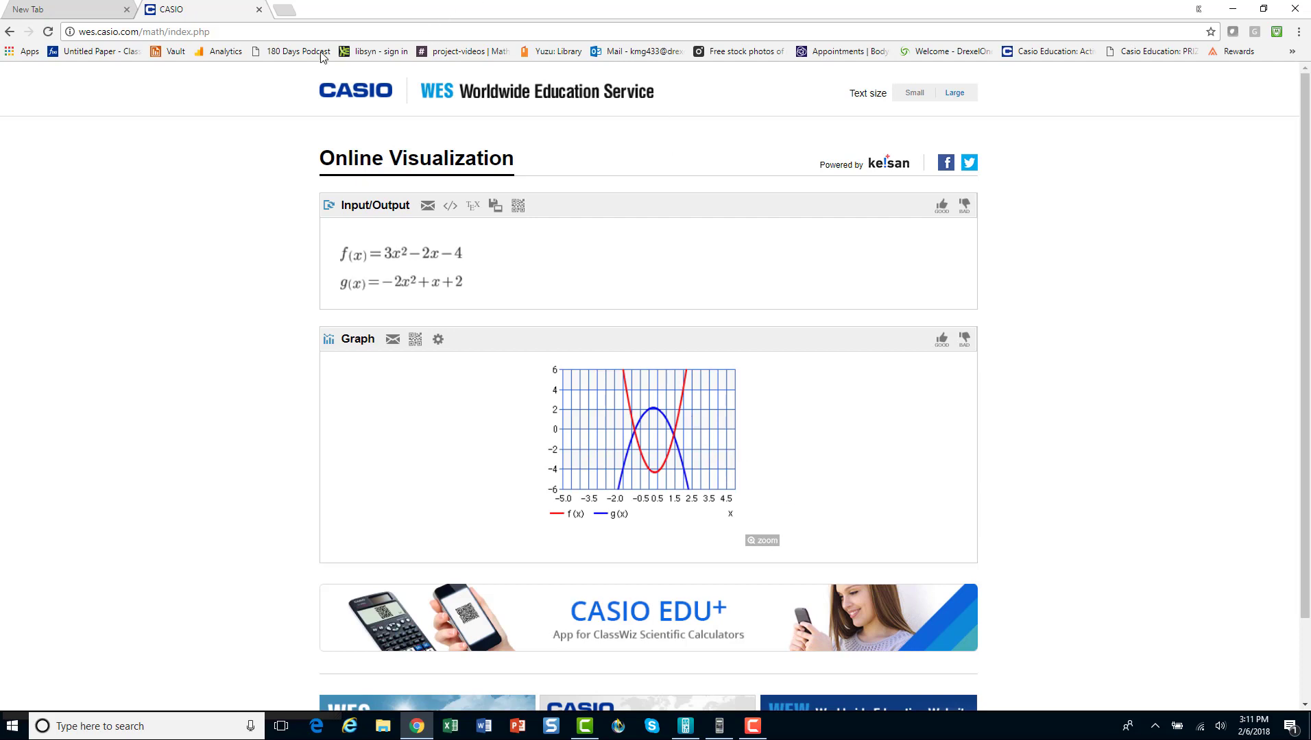
# Switch to the fx-CG50 emulator, open the Graph application and draw both functions.
pyautogui.click(689, 729)
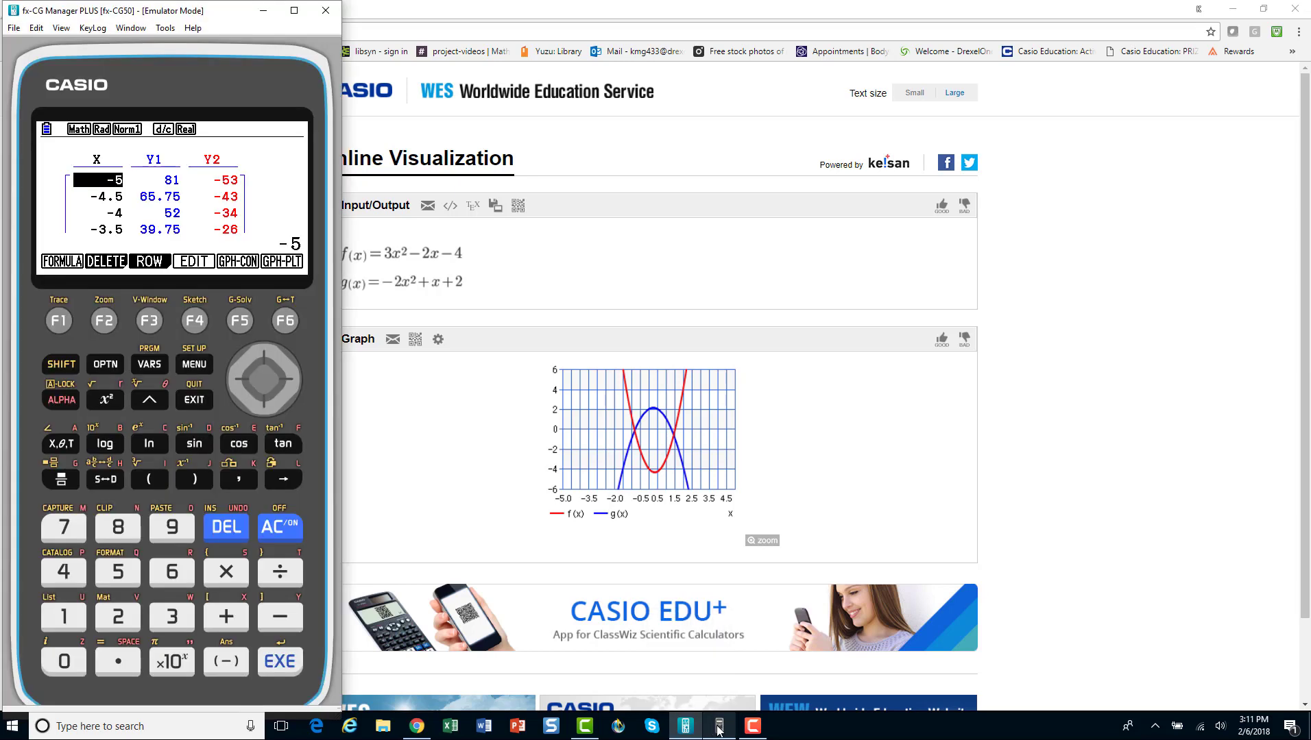
pyautogui.click(194, 364)
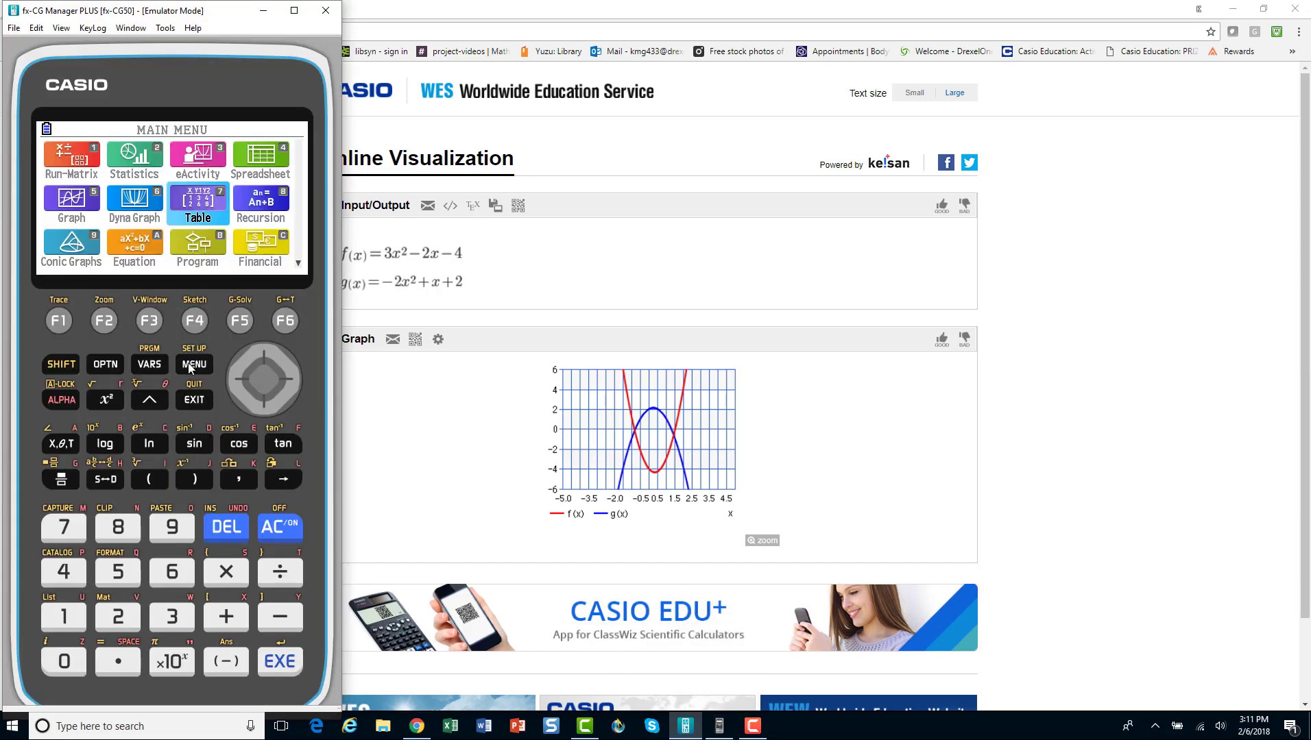
pyautogui.click(243, 391)
pyautogui.click(244, 394)
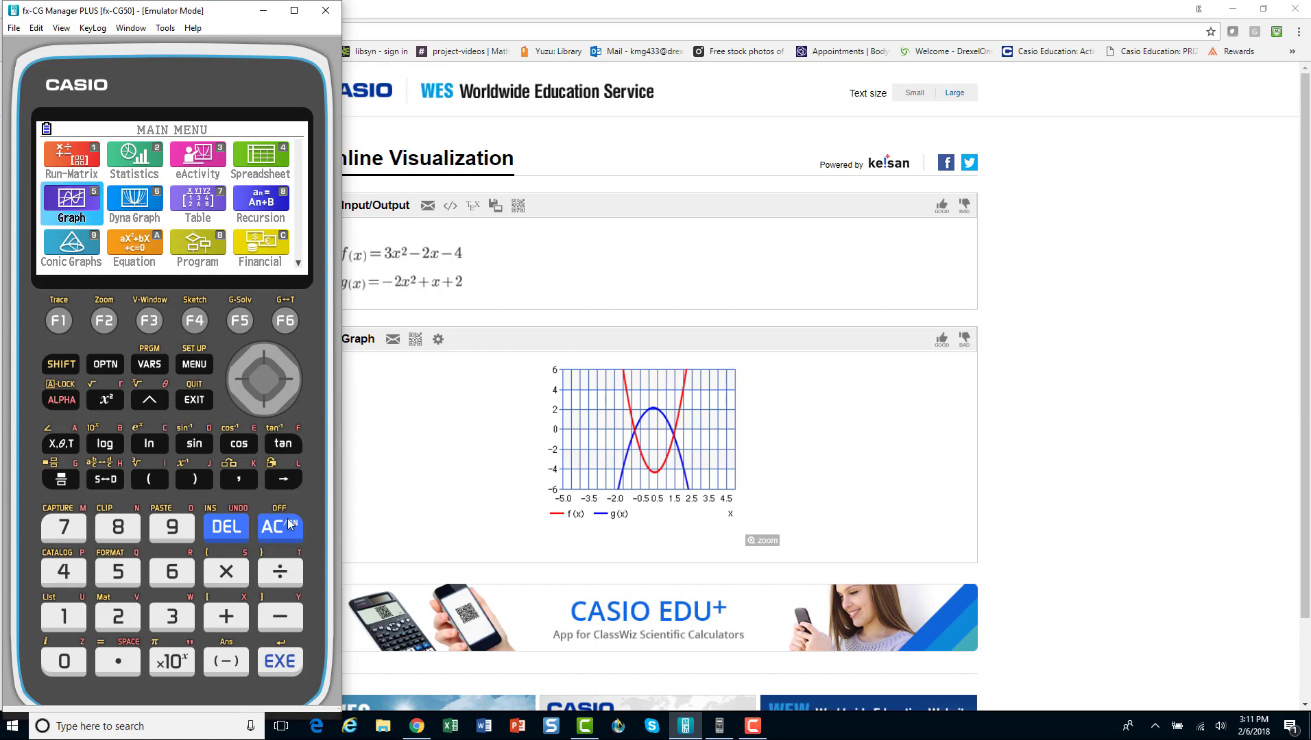
pyautogui.click(281, 662)
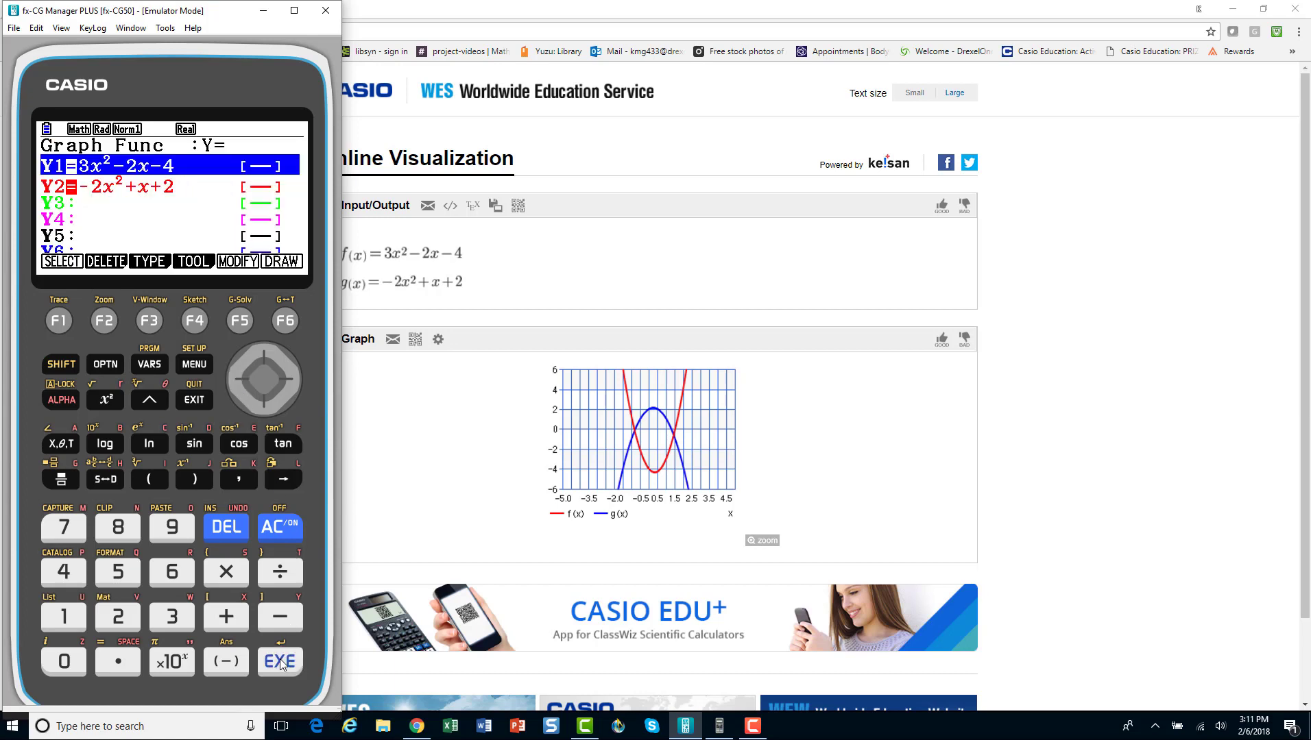
pyautogui.click(287, 321)
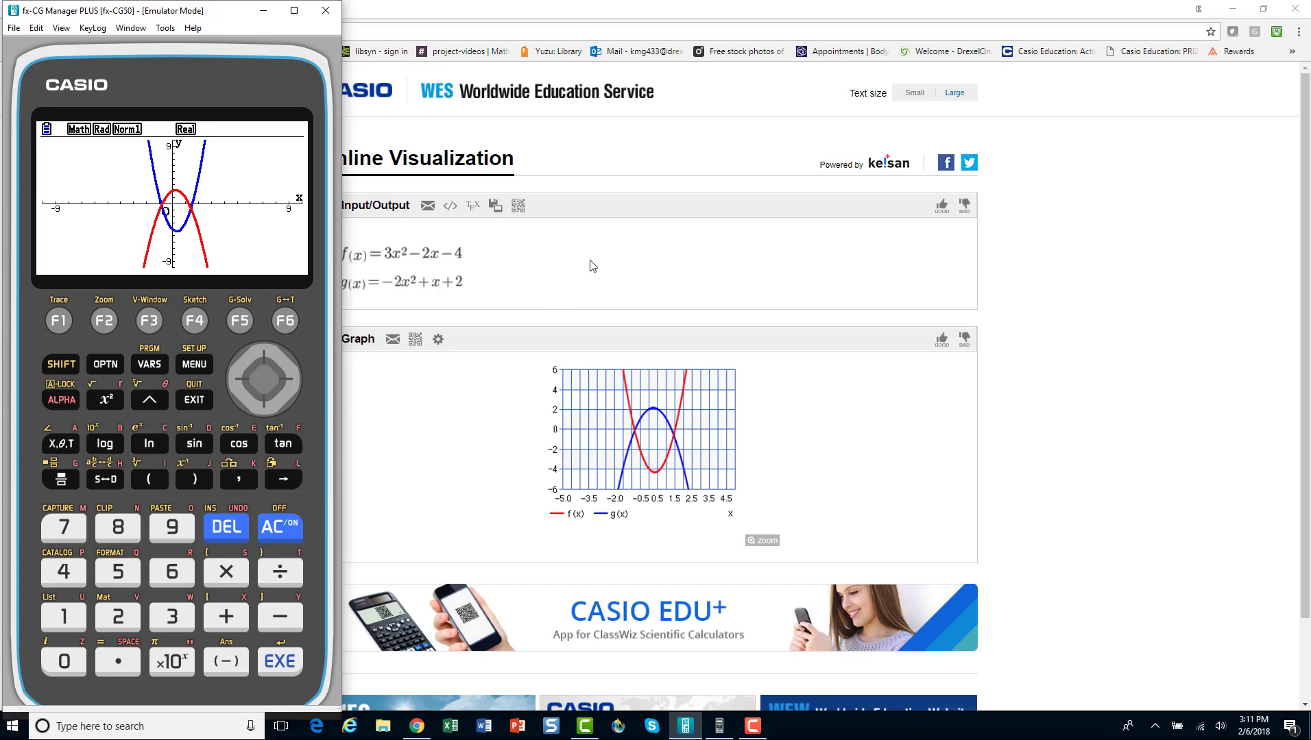
# Compare the fx-991CE X QR code and the online graph in Chrome with the fx-CG50 graph, ending on the fx-CG50 emulator.
pyautogui.click(719, 726)
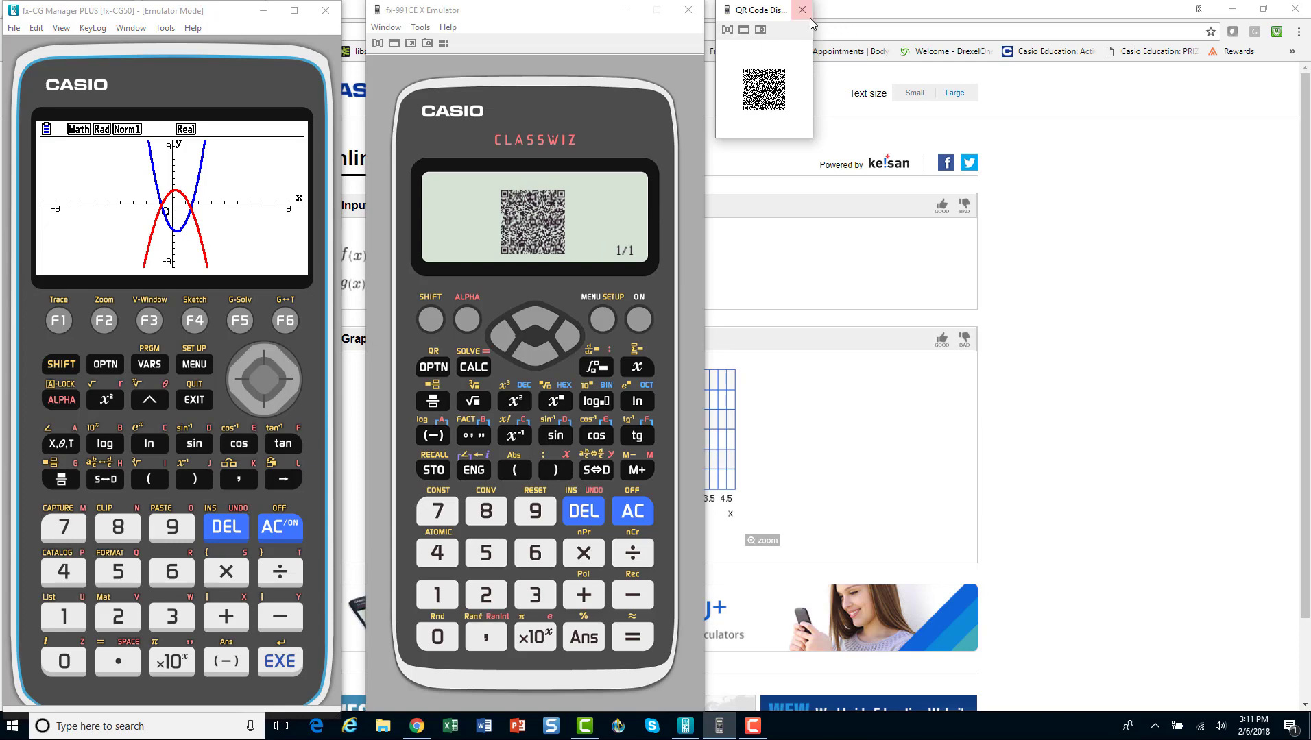
pyautogui.click(1116, 425)
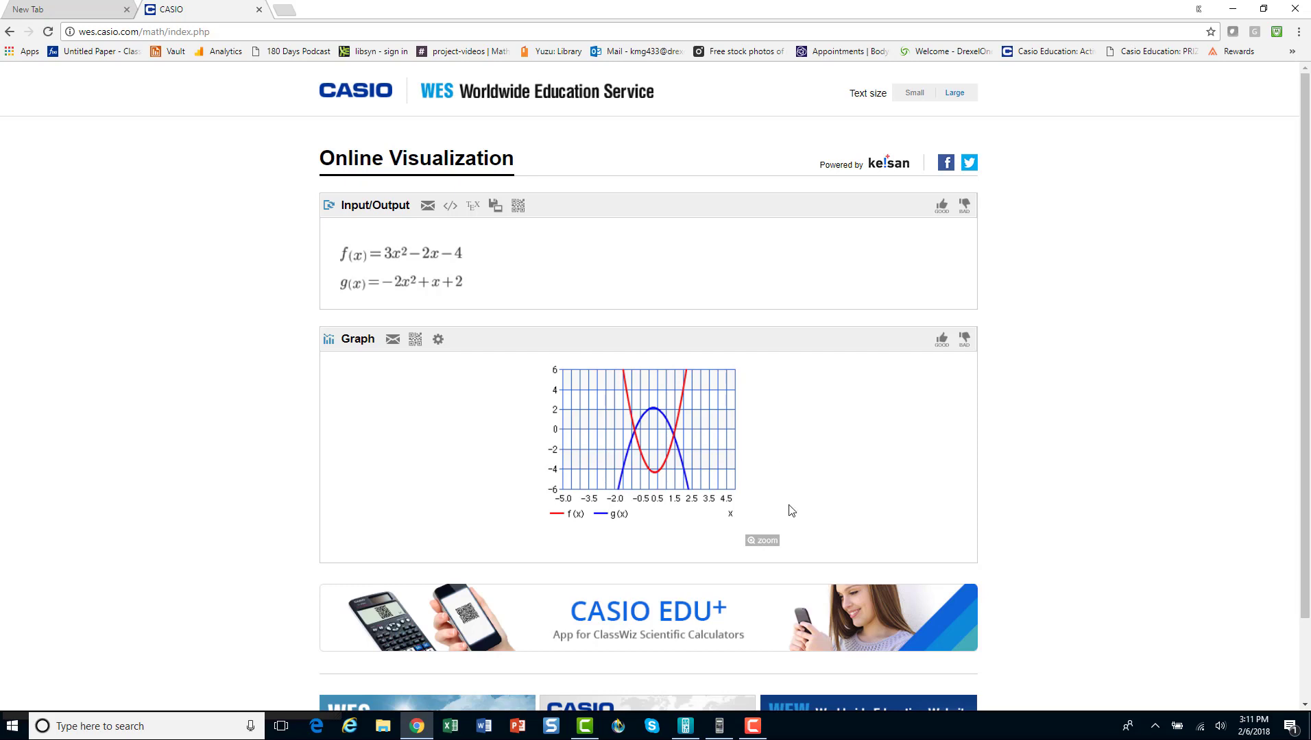
pyautogui.click(687, 730)
pyautogui.click(687, 729)
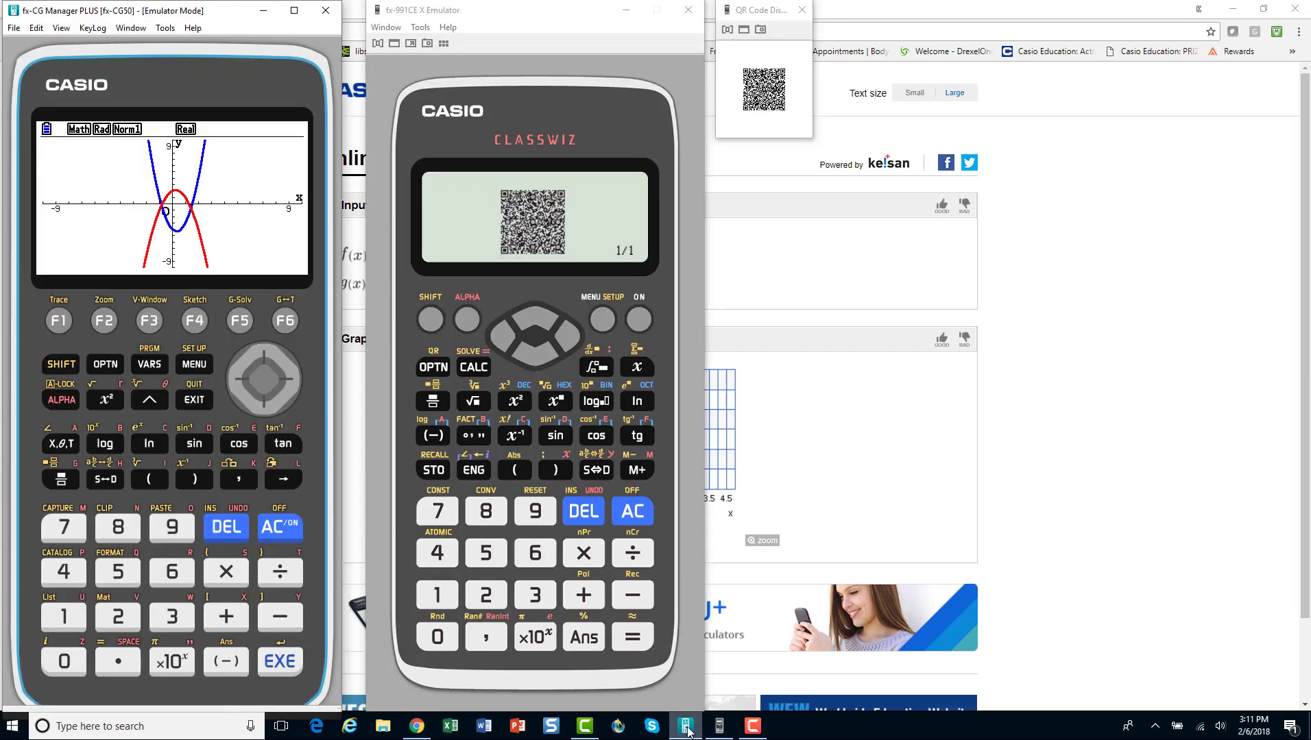